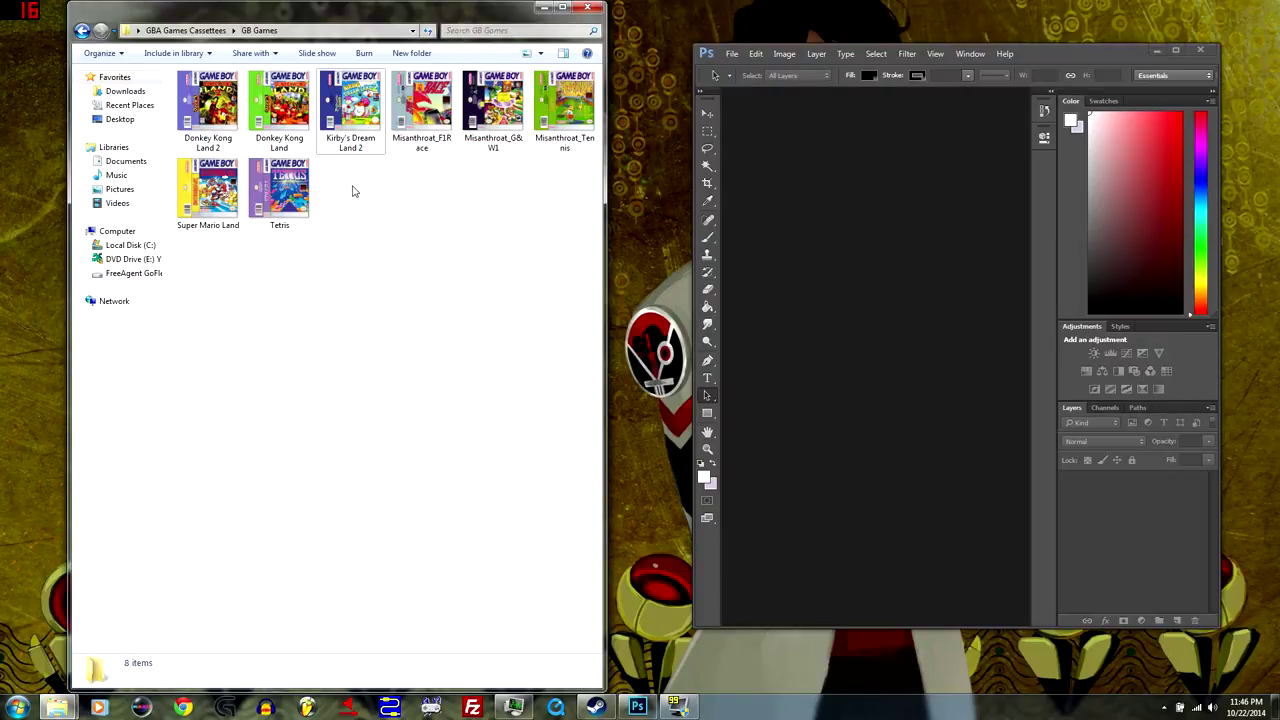
- Preview the Kirby's Dream Land 2 cover from the GB Games folder, then close it
{"action": "key", "text": "BackSpace"}
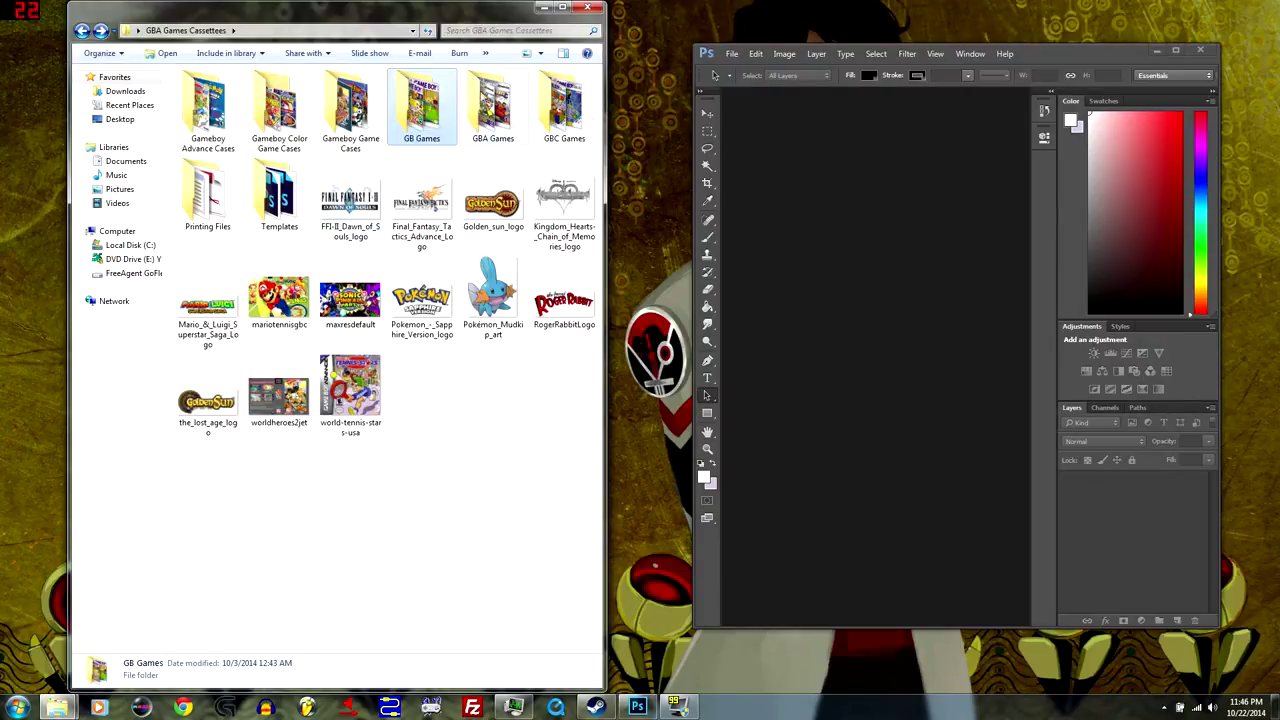
{"action": "double_click", "coordinate": [435, 100]}
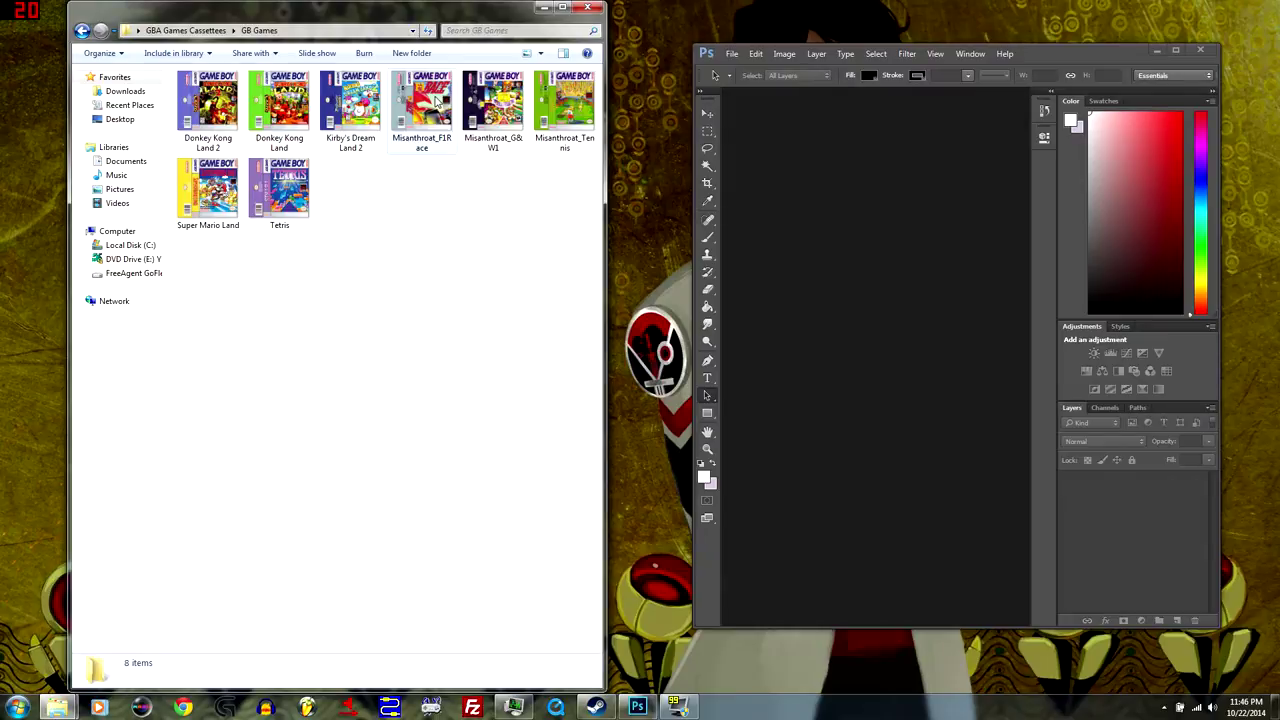
{"action": "double_click", "coordinate": [379, 109]}
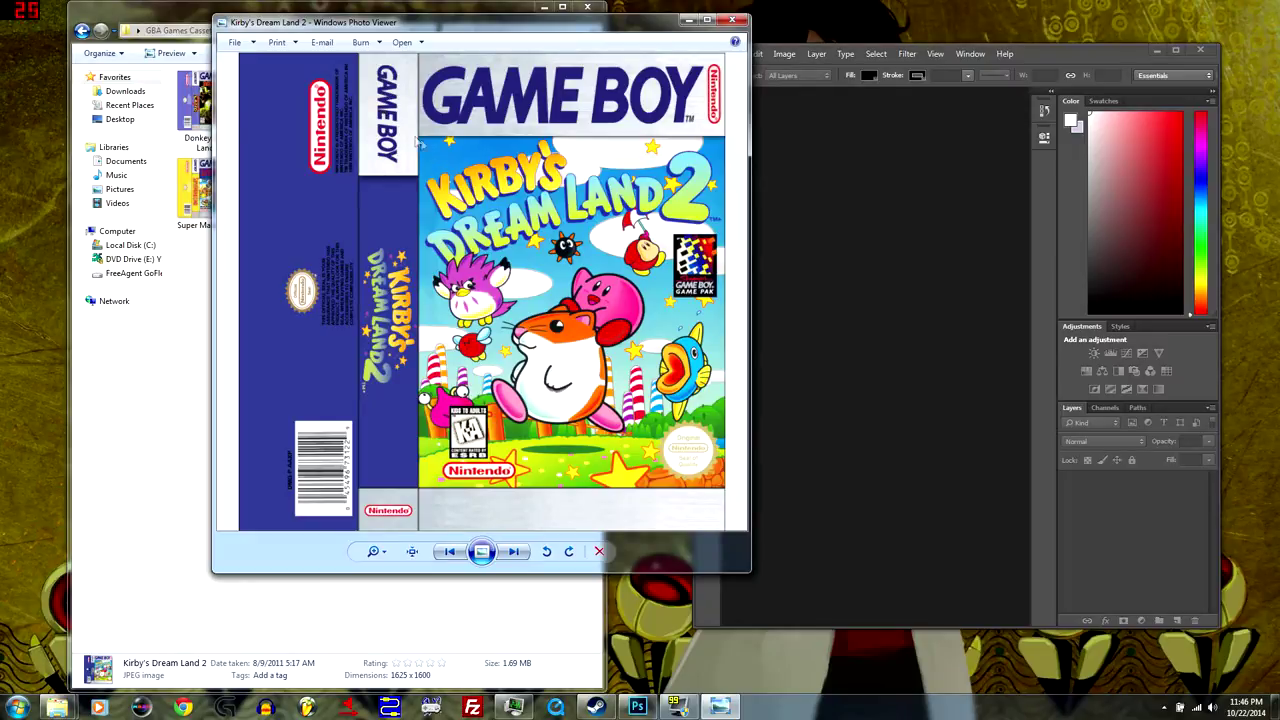
{"action": "left_click", "coordinate": [732, 20]}
{"action": "key", "text": "BackSpace"}
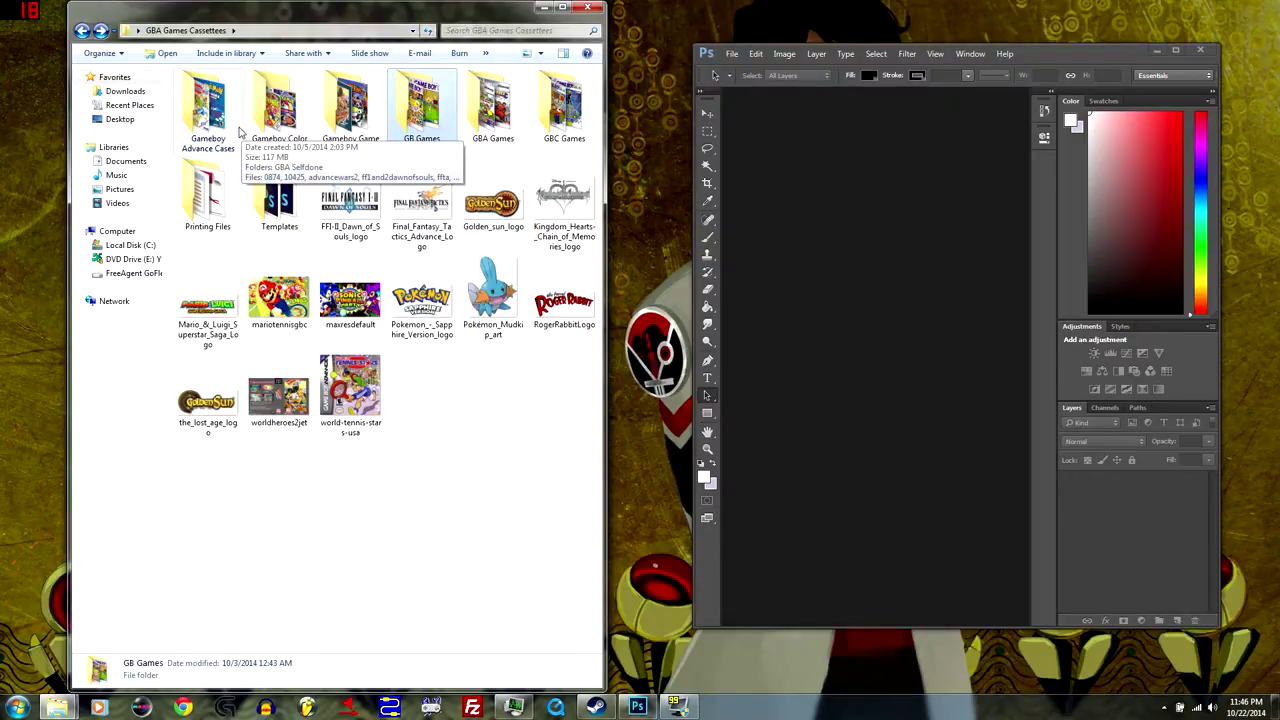
- Preview the R-Type DX cover in Gameboy Color Game Cases, then return to GBA Games Cassettees
{"action": "double_click", "coordinate": [280, 120]}
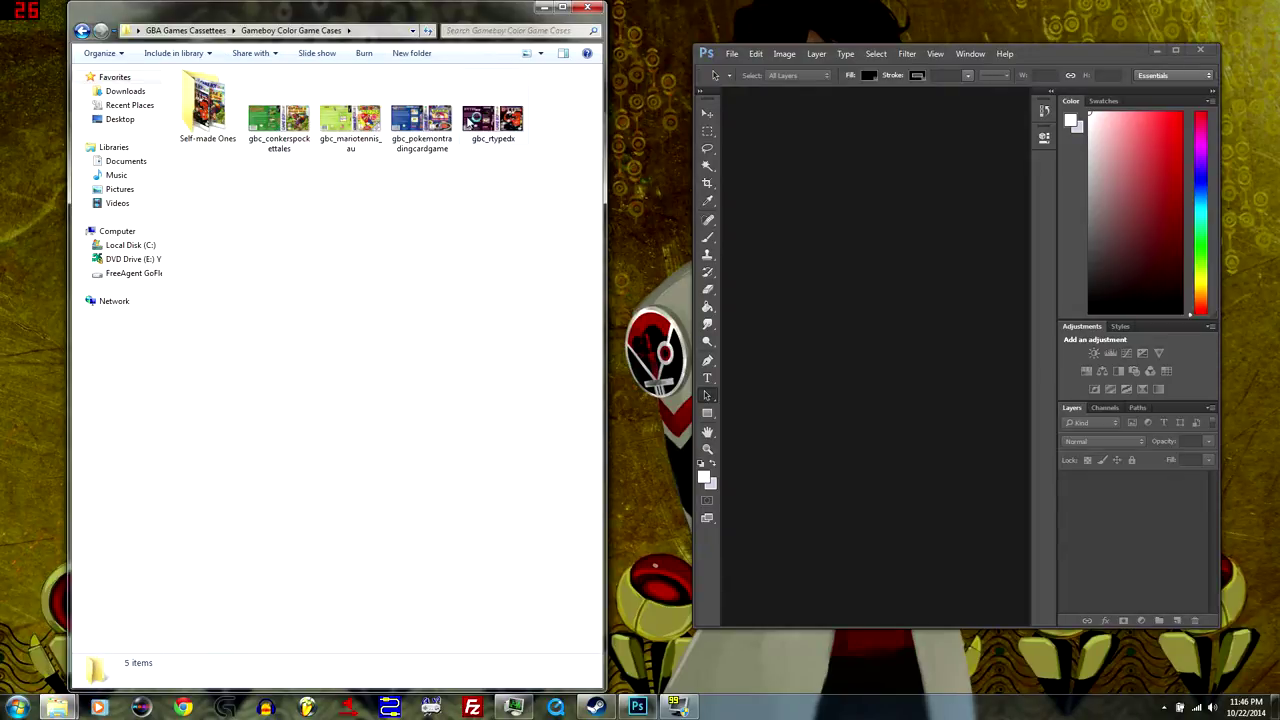
{"action": "double_click", "coordinate": [475, 125]}
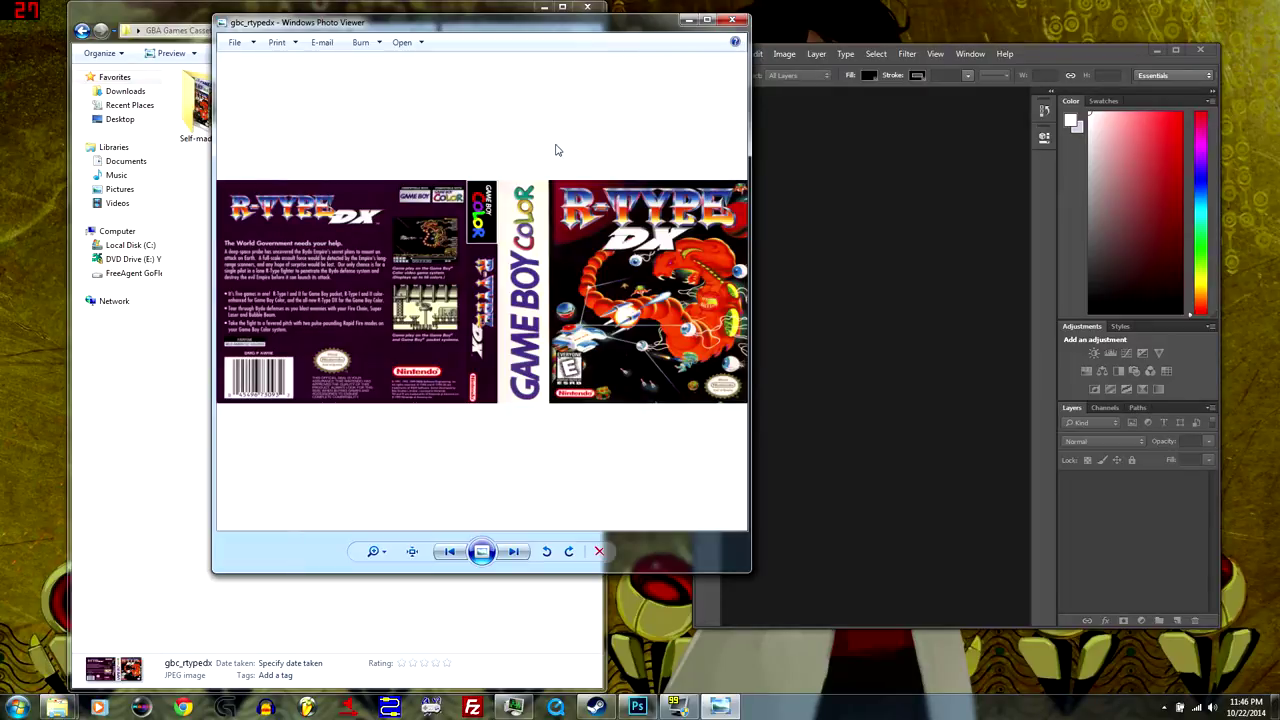
{"action": "left_click", "coordinate": [733, 21]}
{"action": "key", "text": "BackSpace"}
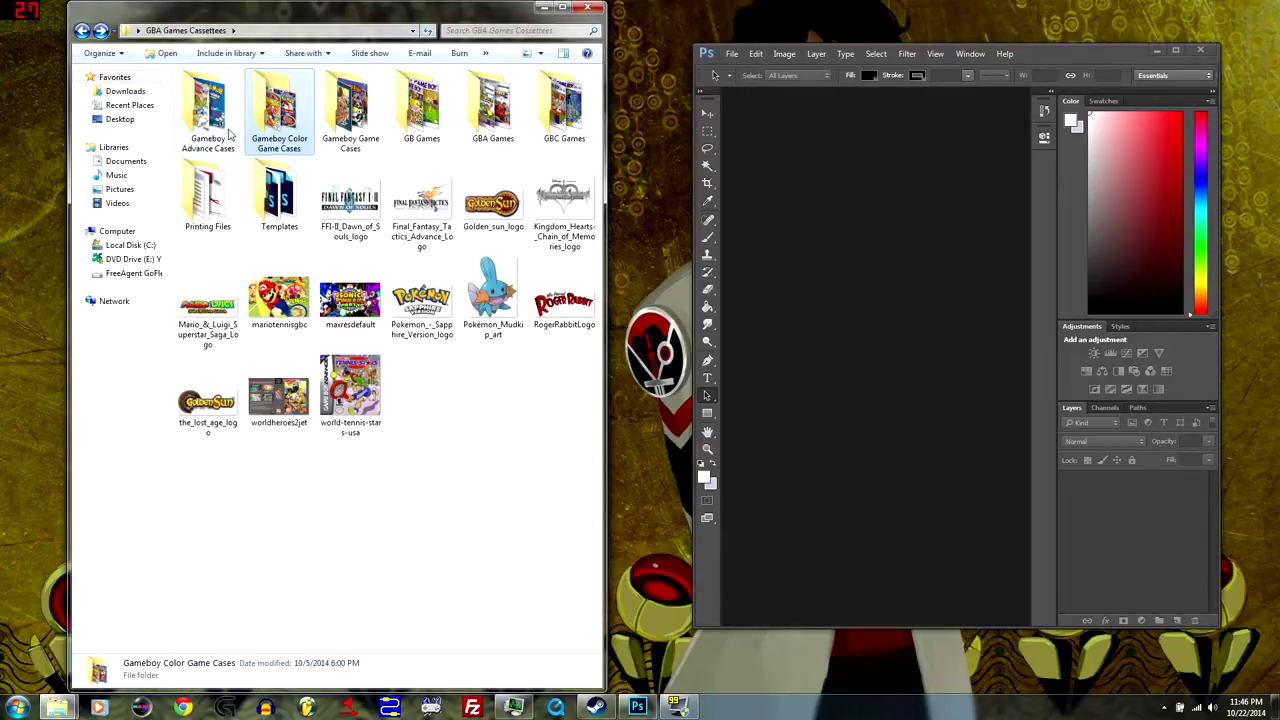
- Move Photoshop aside and open GBA Cassette.psd from the Templates folder
{"action": "left_click_drag", "start_coordinate": [1033, 60], "coordinate": [960, 54]}
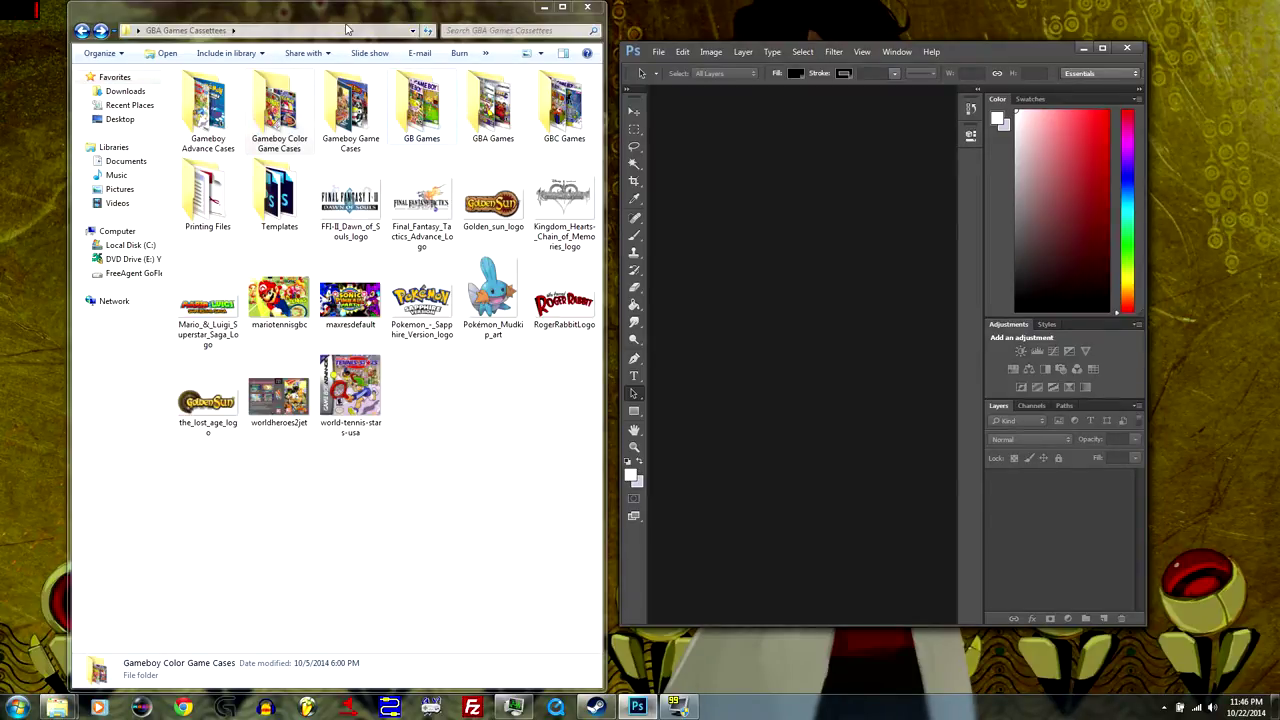
{"action": "left_click", "coordinate": [297, 190]}
{"action": "double_click", "coordinate": [292, 190]}
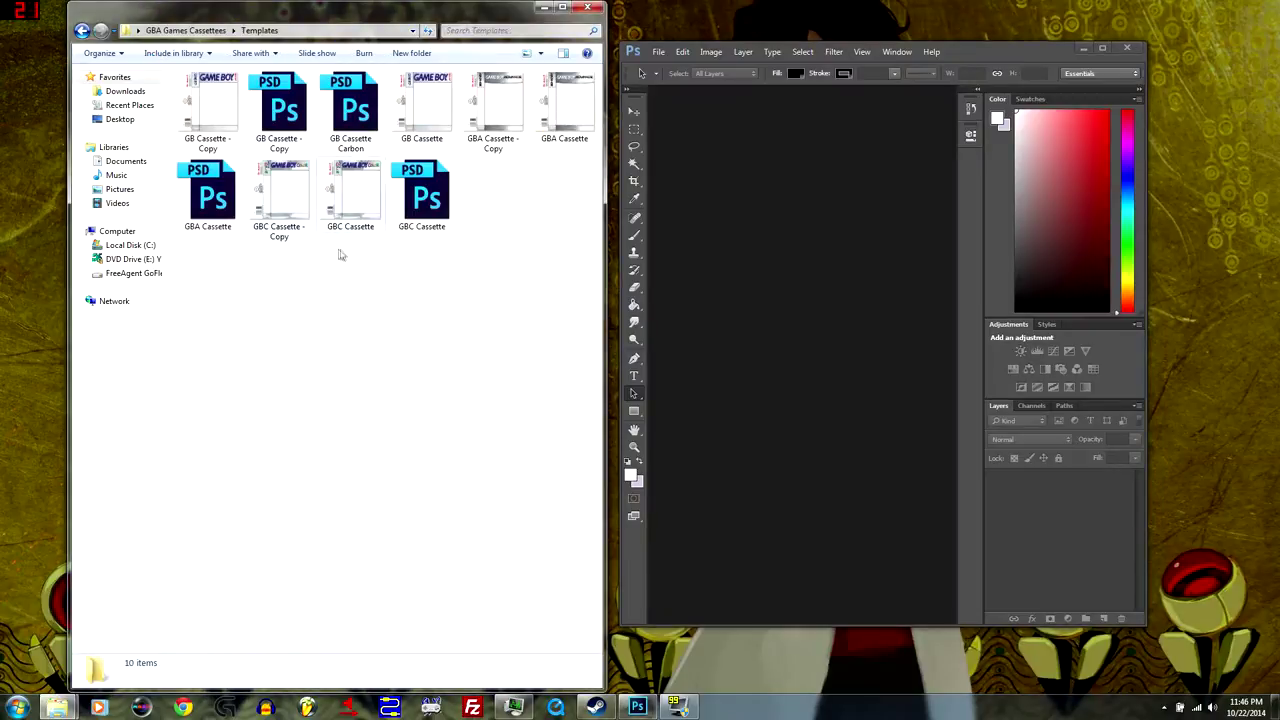
{"action": "left_click", "coordinate": [225, 203]}
{"action": "left_click", "coordinate": [313, 336]}
- Open gba_finalfantasyviadvance from Gameboy Advance Cases in Adobe Photoshop and widen its window
{"action": "key", "text": "BackSpace"}
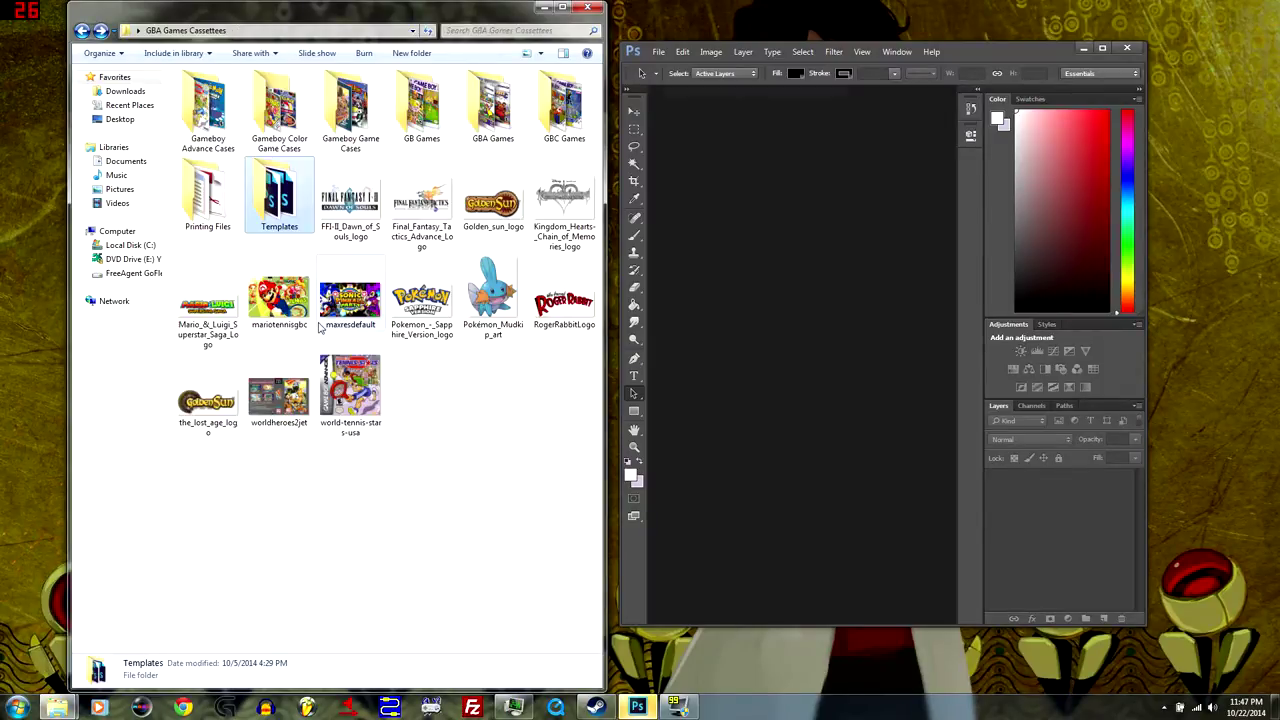
{"action": "double_click", "coordinate": [212, 118]}
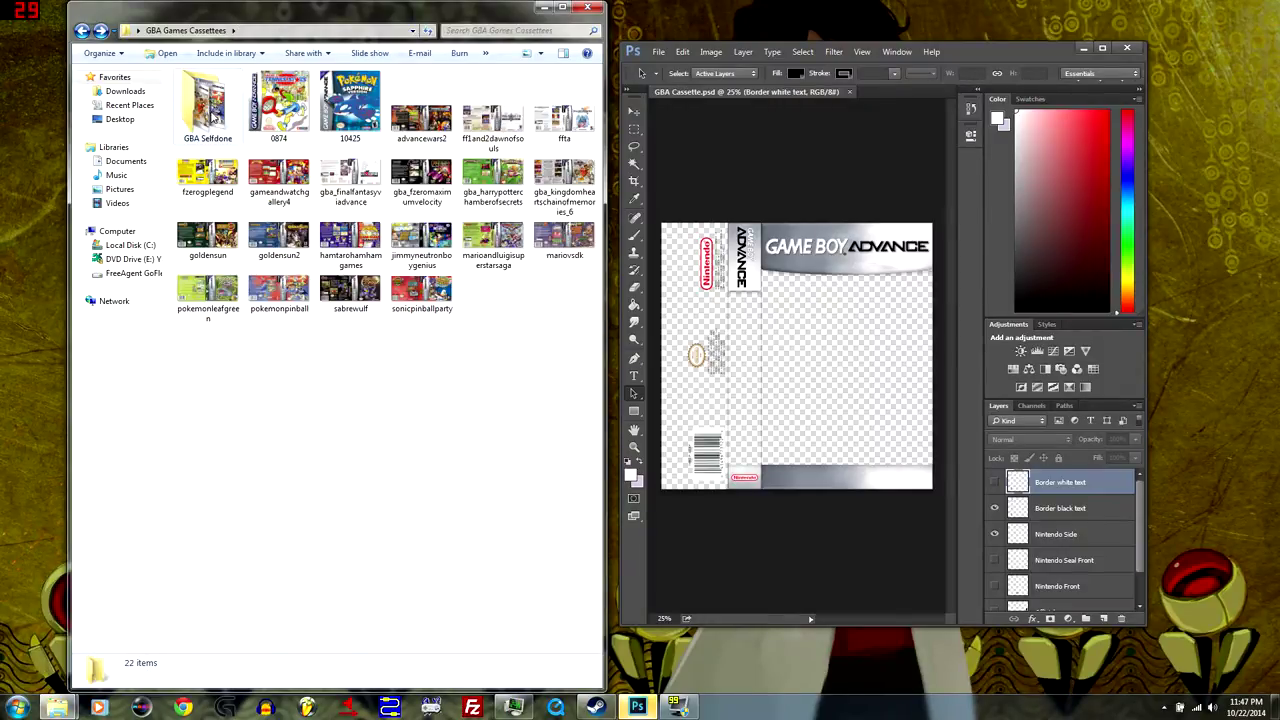
{"action": "double_click", "coordinate": [207, 103]}
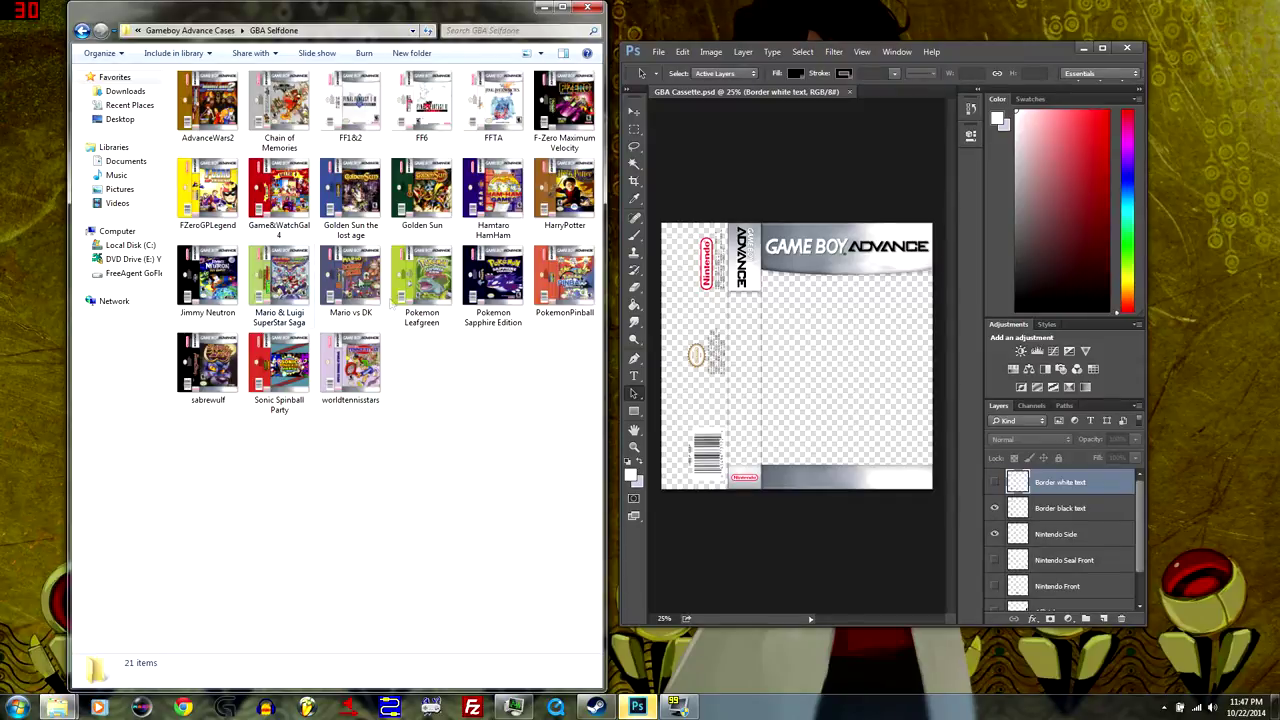
{"action": "key", "text": "BackSpace"}
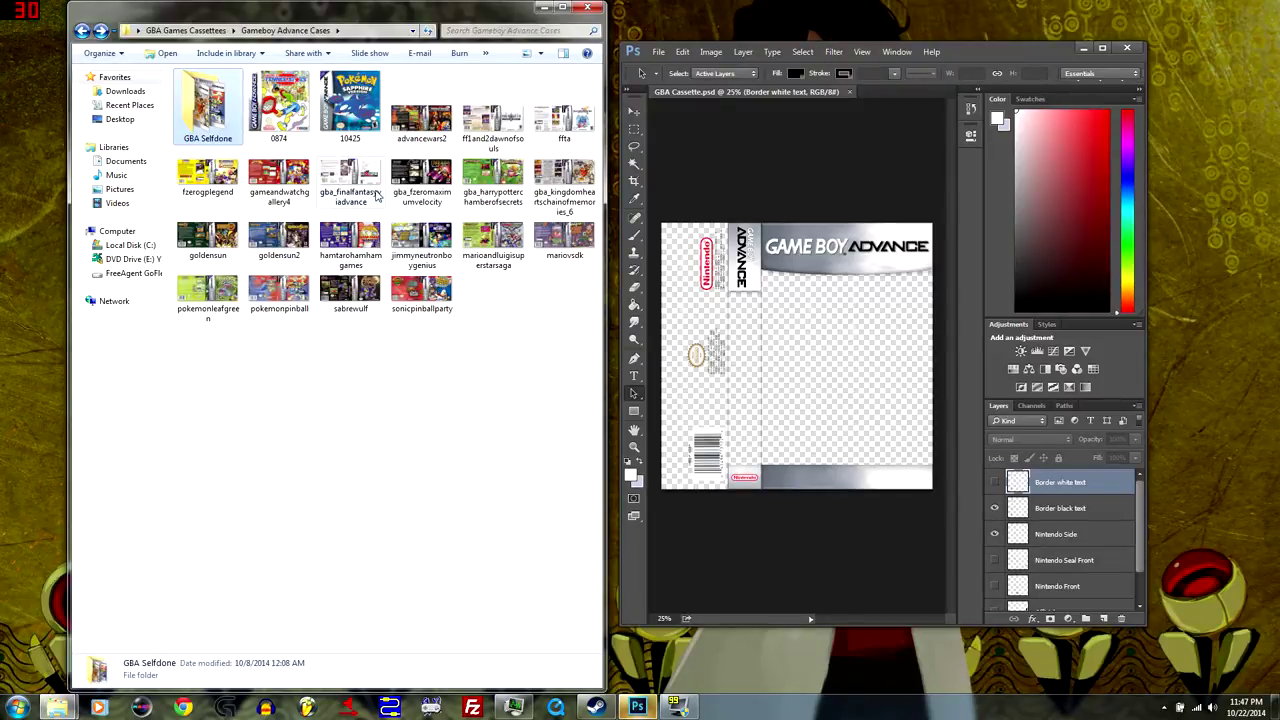
{"action": "right_click", "coordinate": [375, 184]}
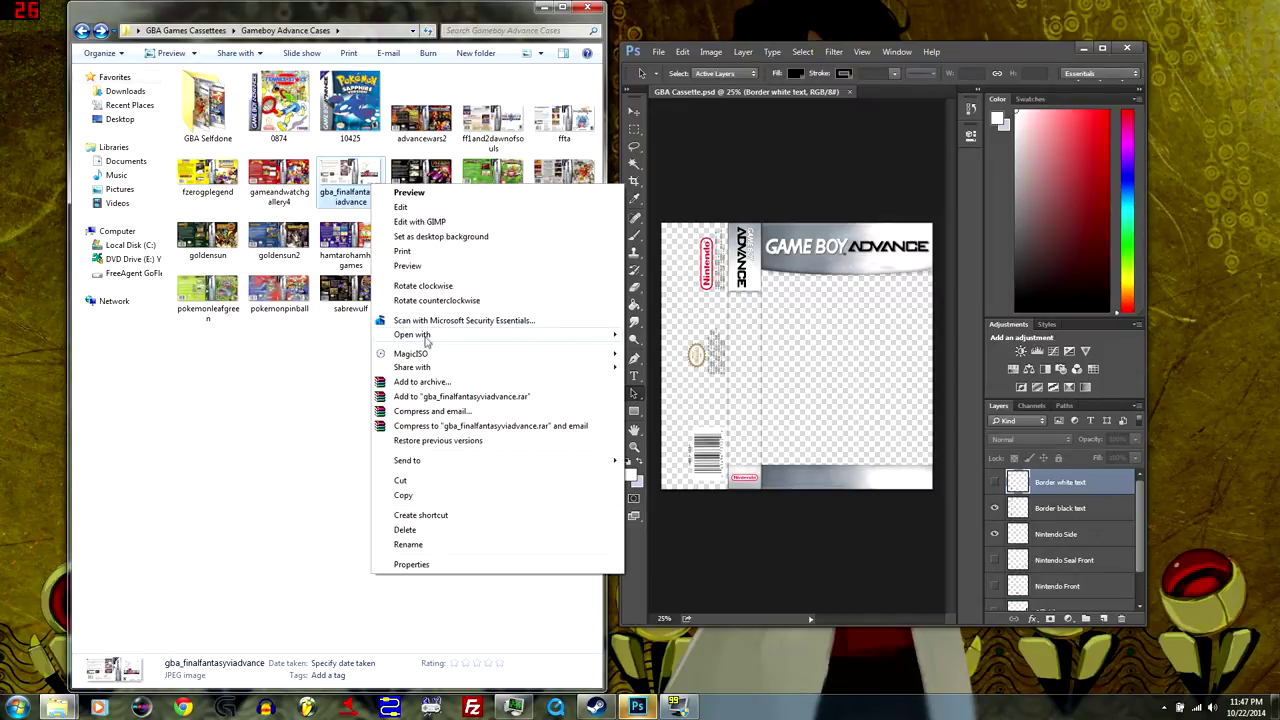
{"action": "mouse_move", "coordinate": [428, 336]}
{"action": "left_click", "coordinate": [657, 338]}
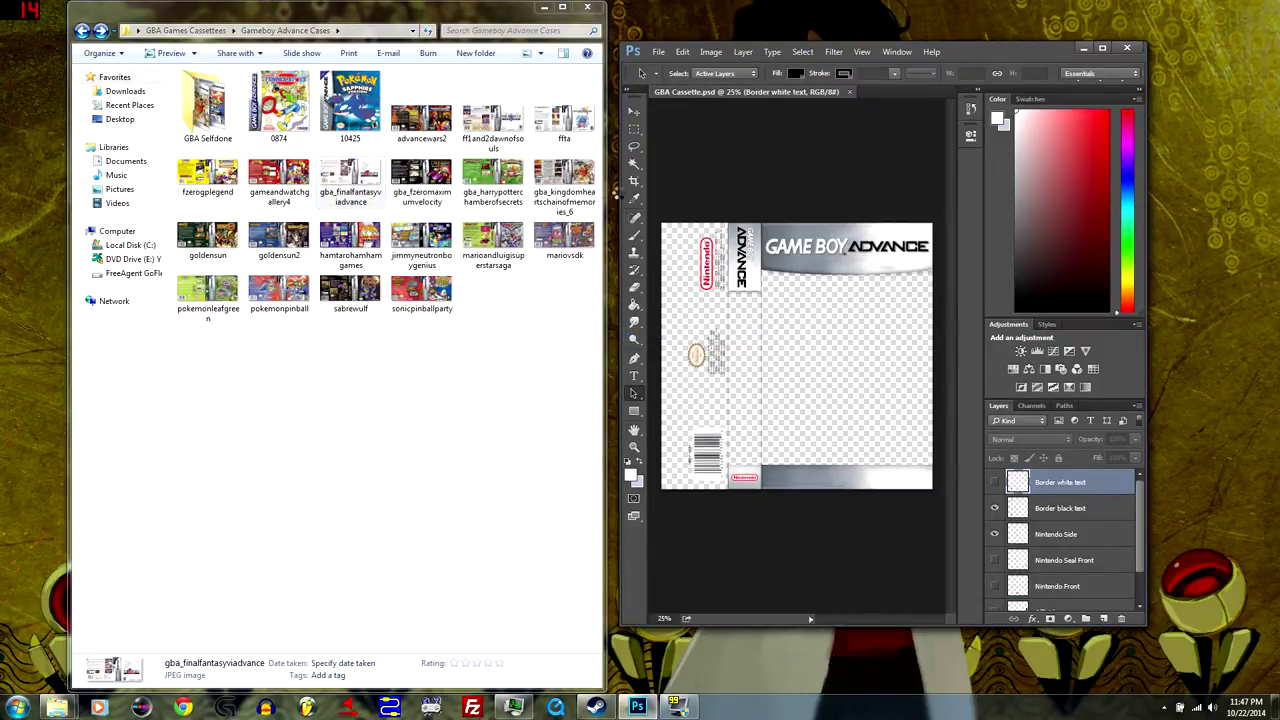
{"action": "left_click_drag", "start_coordinate": [617, 195], "coordinate": [321, 230]}
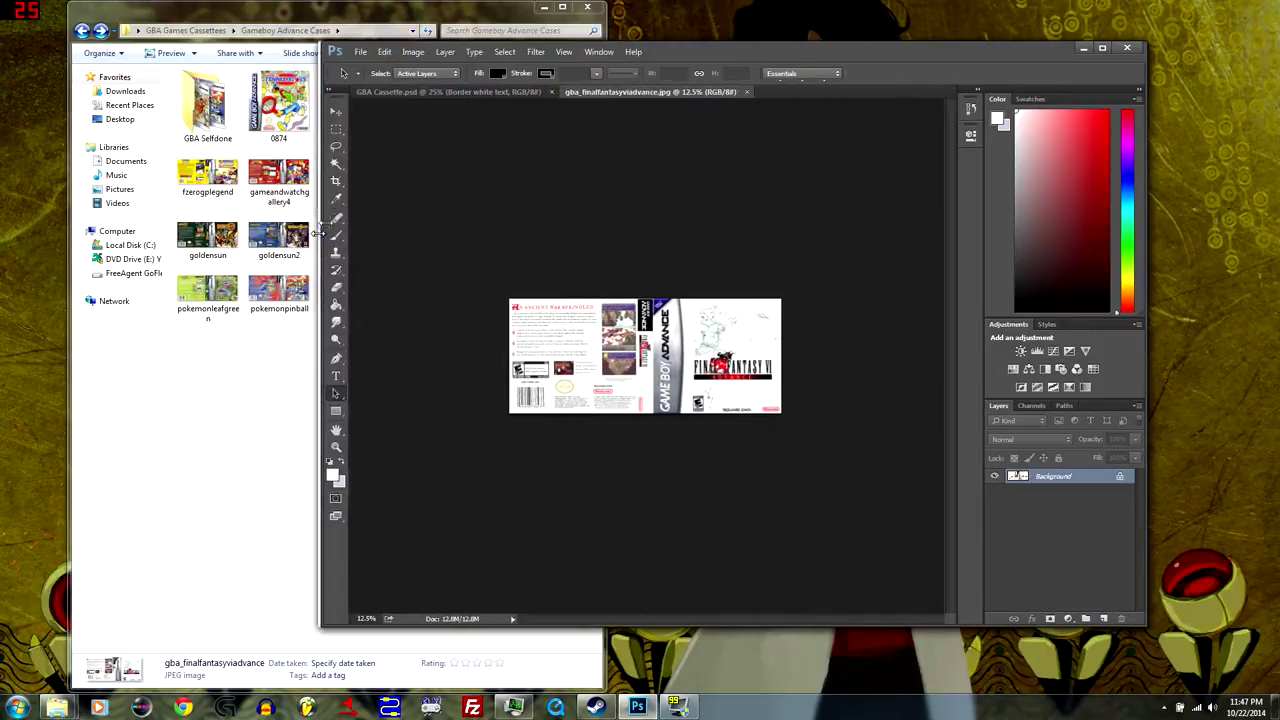
- Select the Rectangular Marquee and zoom the box art to 100%, then 60%, then 40%
{"action": "left_click", "coordinate": [334, 128]}
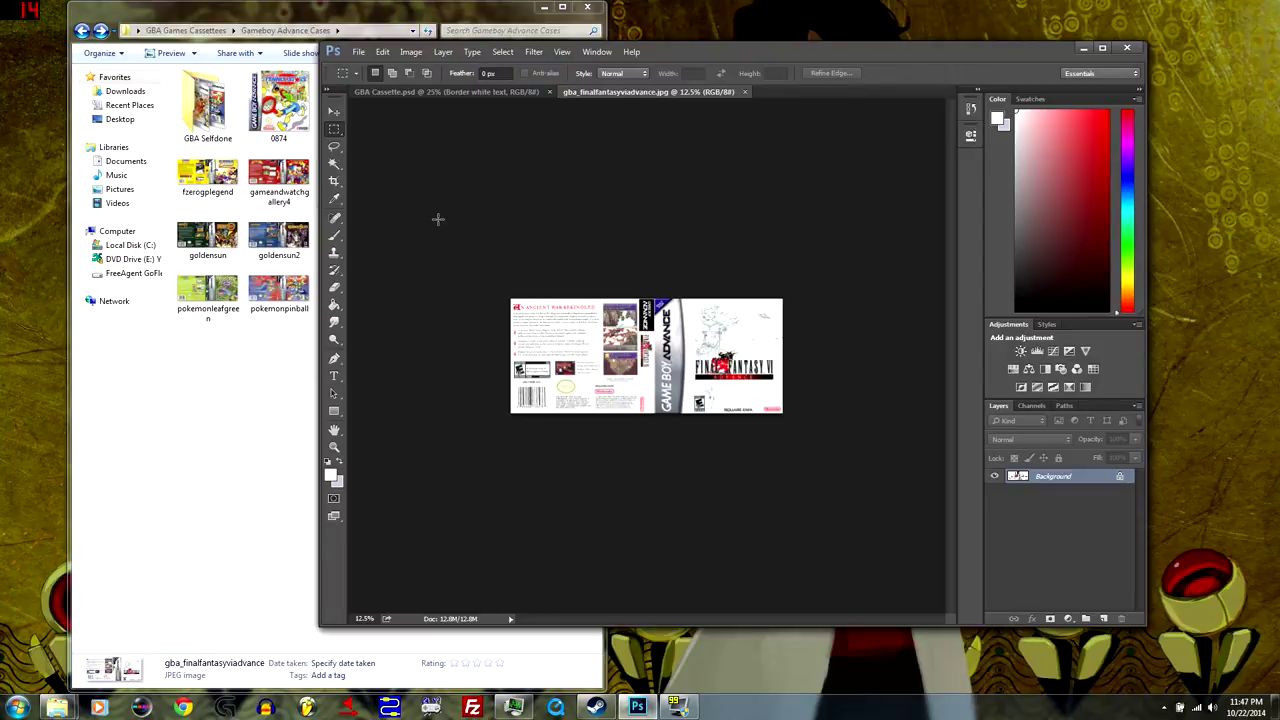
{"action": "left_click", "coordinate": [364, 618]}
{"action": "type", "text": "100"}
{"action": "key", "text": "Return"}
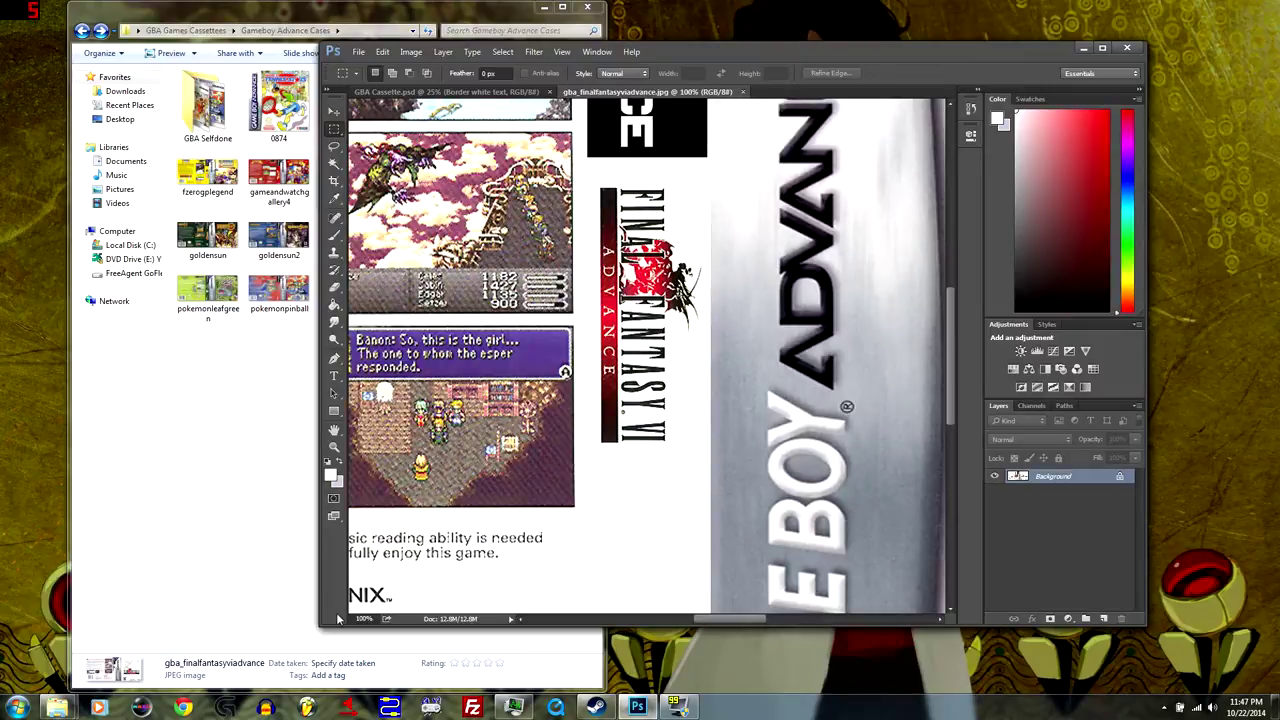
{"action": "left_click", "coordinate": [364, 618]}
{"action": "type", "text": "60"}
{"action": "key", "text": "Return"}
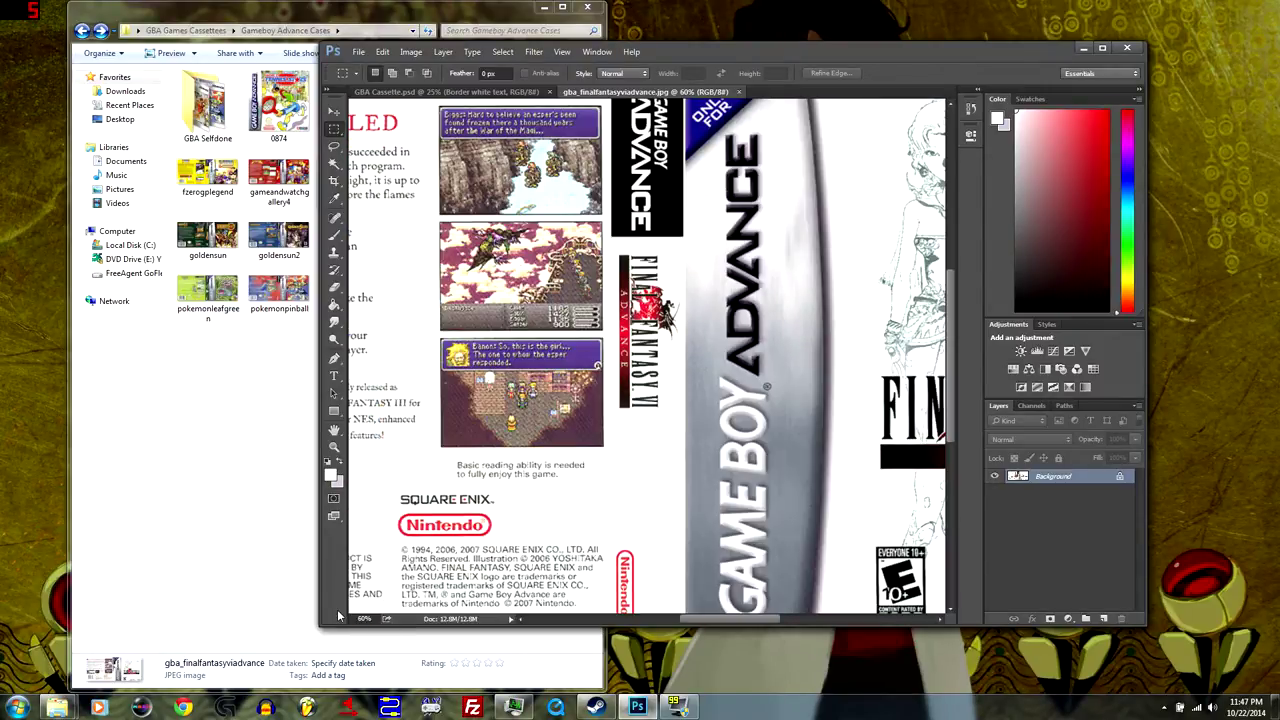
{"action": "left_click", "coordinate": [364, 618]}
{"action": "type", "text": "40"}
{"action": "key", "text": "Return"}
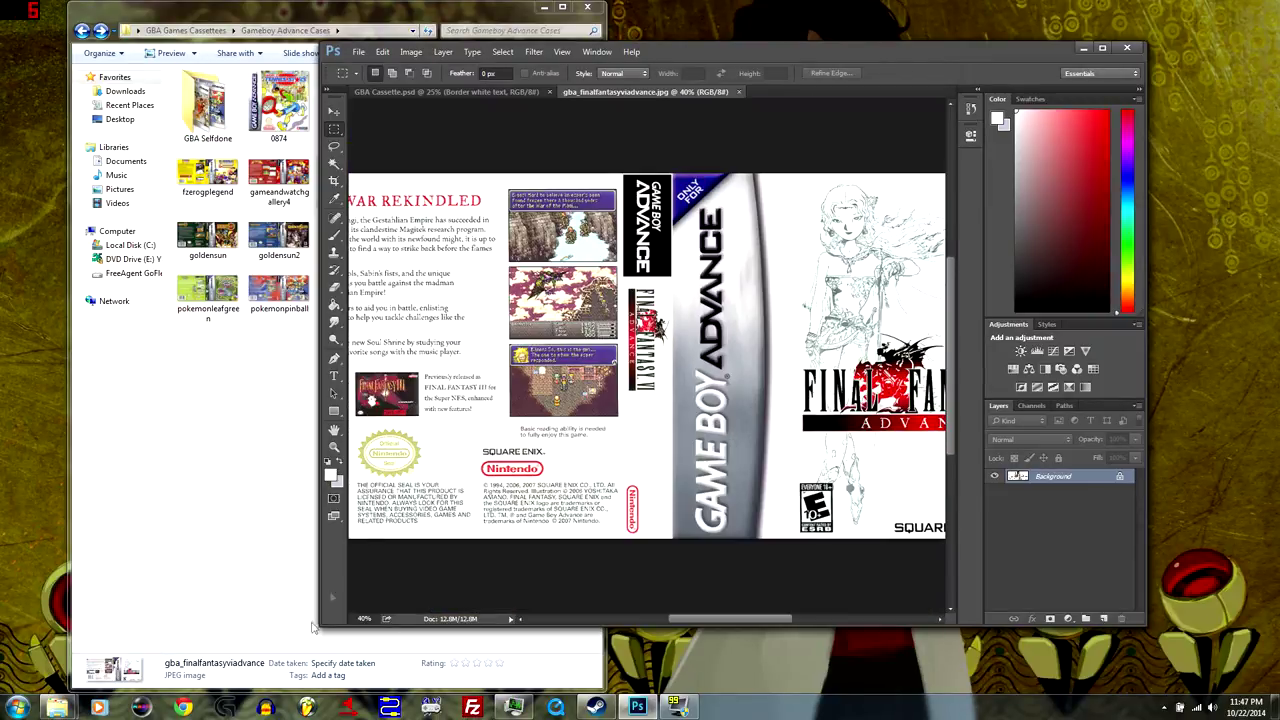
- Preview the Wh2j-fly cover from Gameboy Game Cases in Photo Viewer, then close it
{"action": "left_click", "coordinate": [223, 449]}
{"action": "key", "text": "BackSpace"}
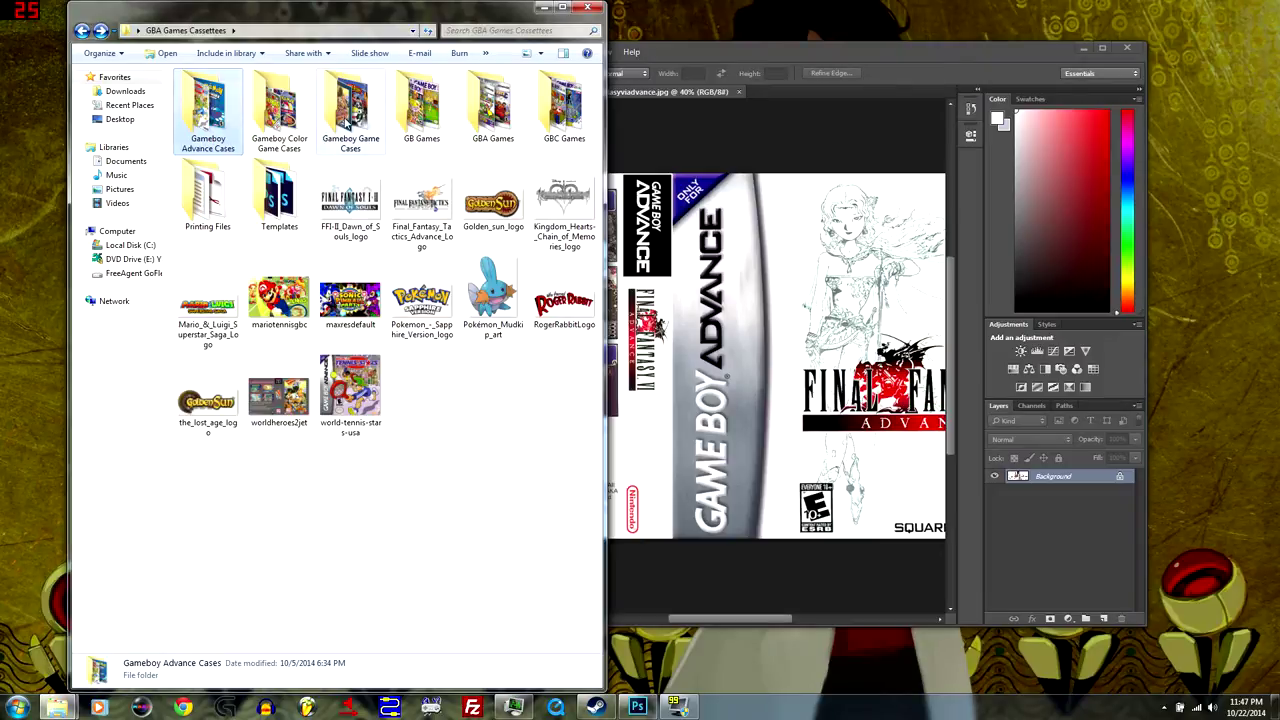
{"action": "double_click", "coordinate": [349, 112]}
{"action": "double_click", "coordinate": [500, 112]}
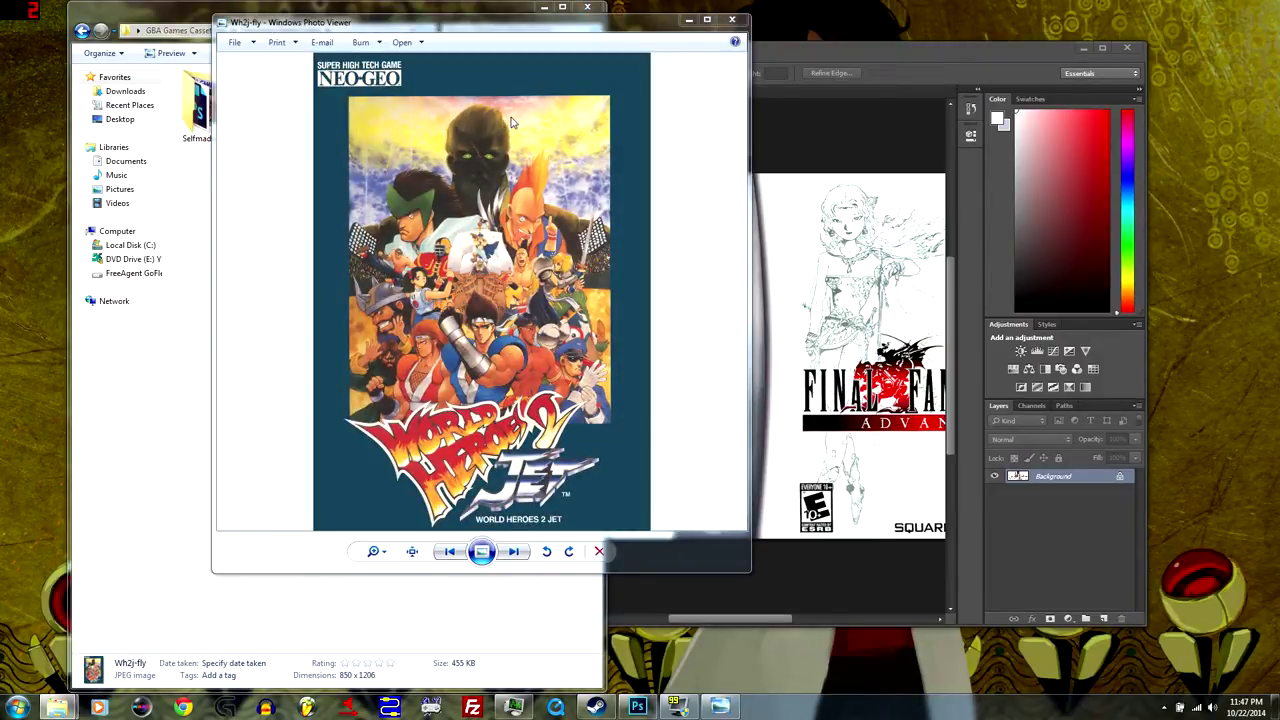
{"action": "left_click", "coordinate": [733, 20]}
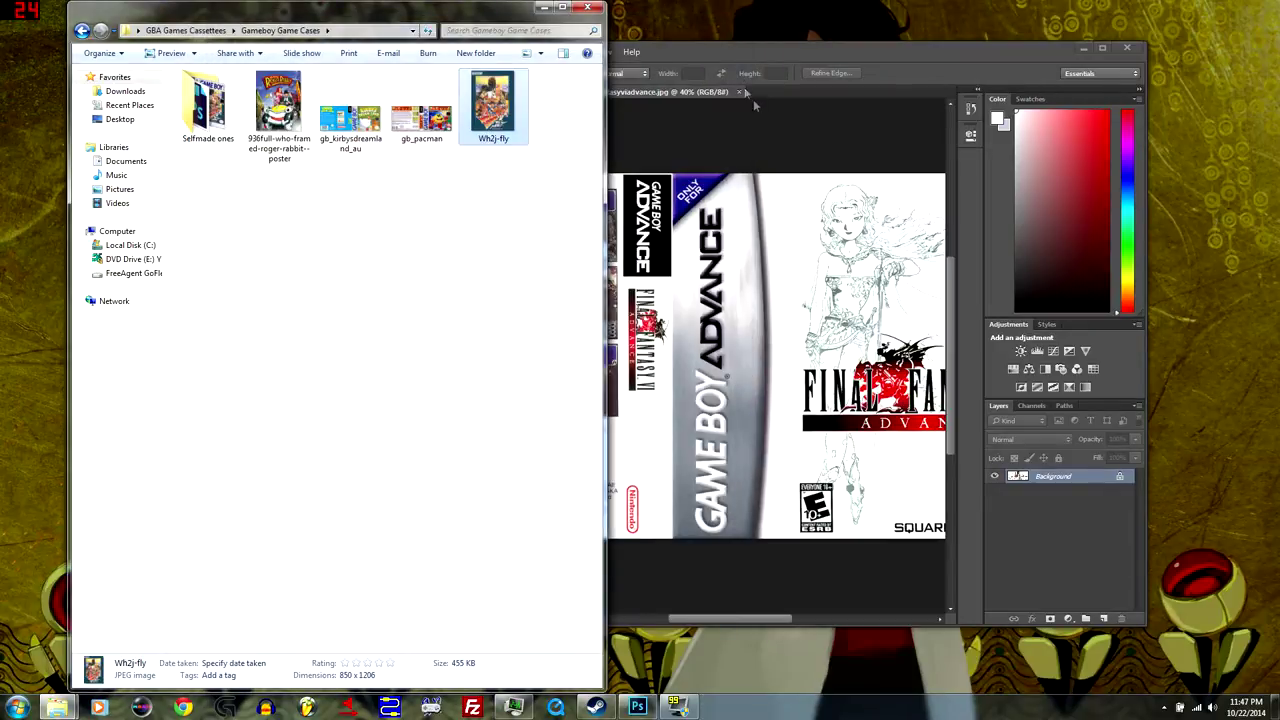
- Back in Photoshop, zoom the document to 30% and scroll right to the front cover
{"action": "left_click", "coordinate": [755, 105]}
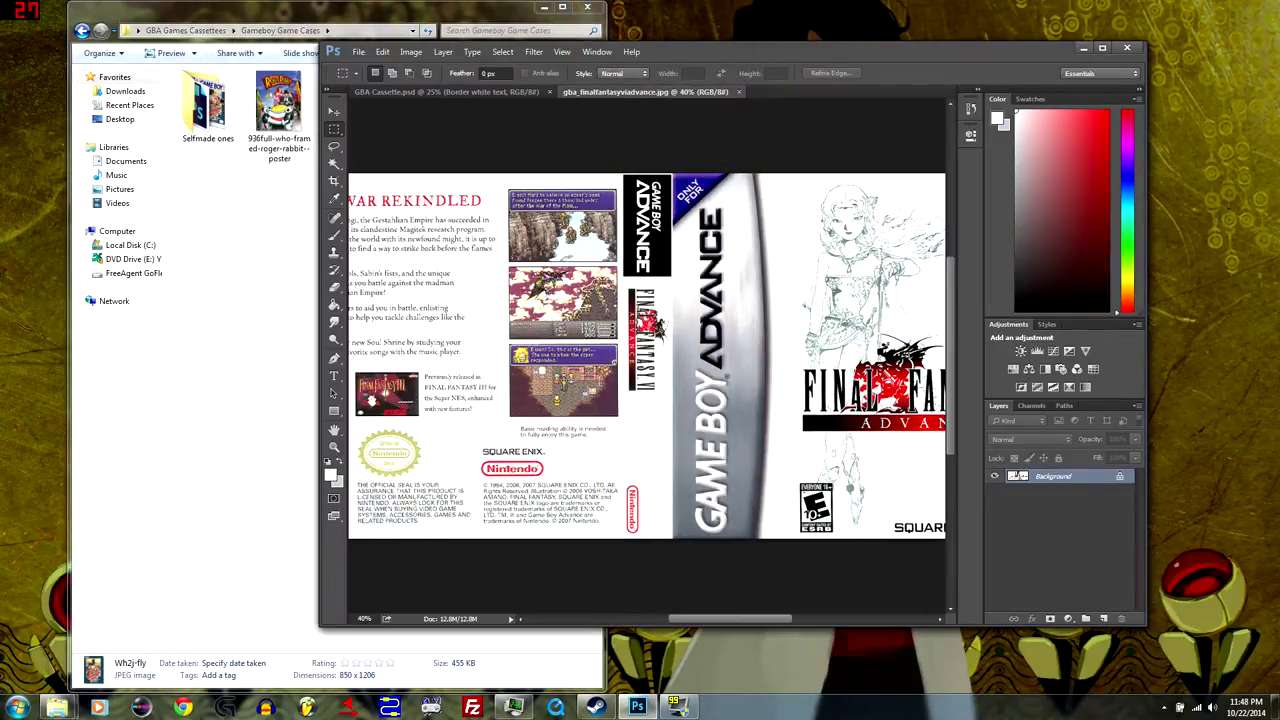
{"action": "left_click", "coordinate": [363, 618]}
{"action": "type", "text": "30"}
{"action": "key", "text": "Return"}
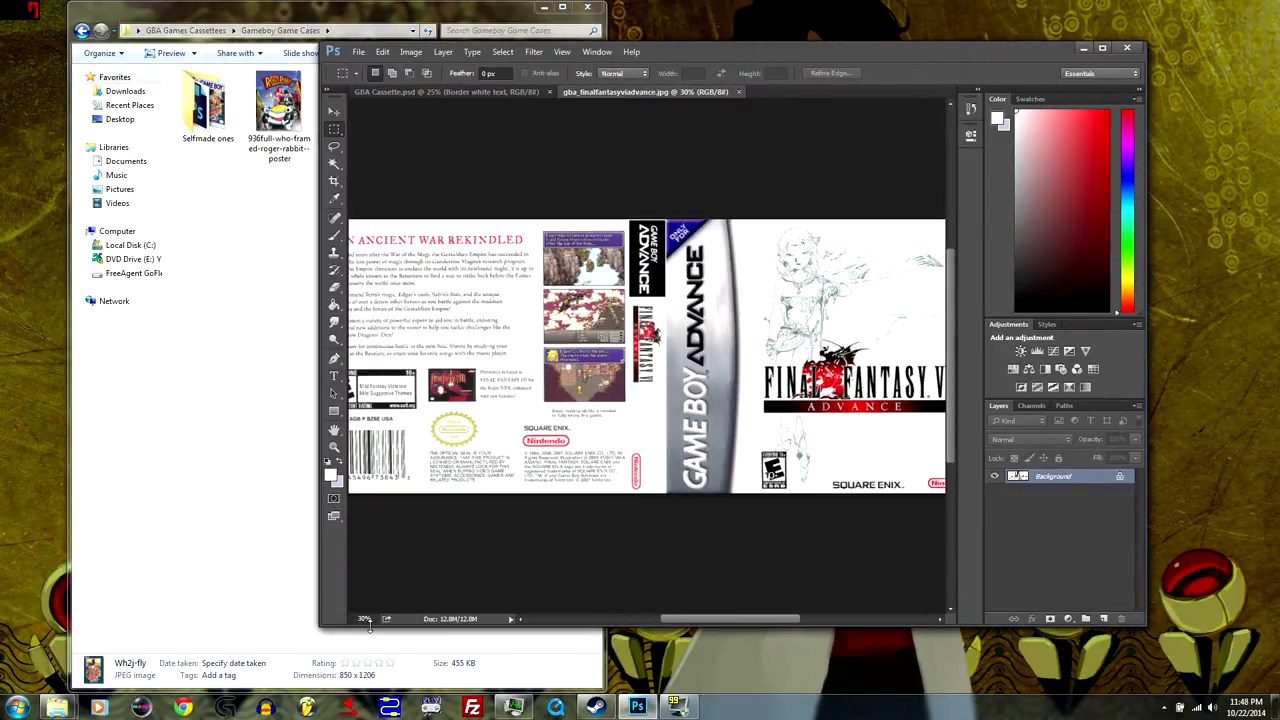
{"action": "left_click_drag", "start_coordinate": [668, 619], "coordinate": [731, 633]}
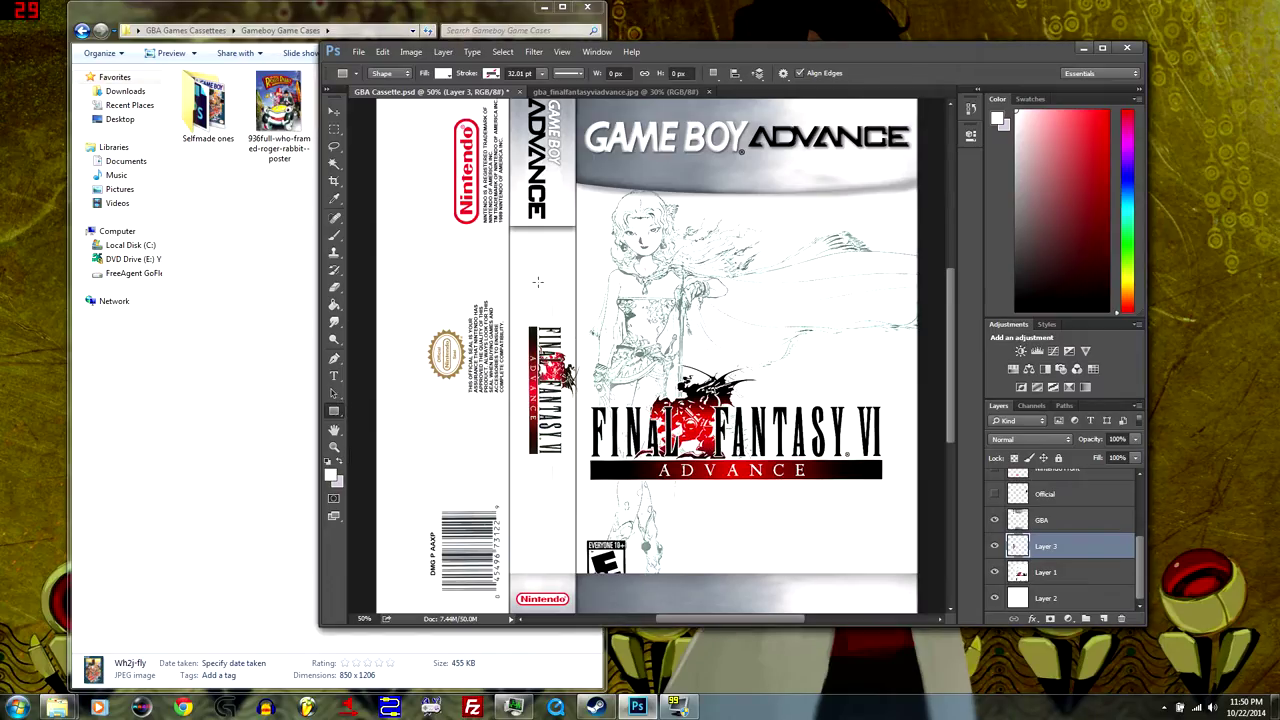
- Draw a small rectangle on the cover's spine, then zoom out to 25%
{"action": "left_click_drag", "start_coordinate": [531, 277], "coordinate": [566, 322]}
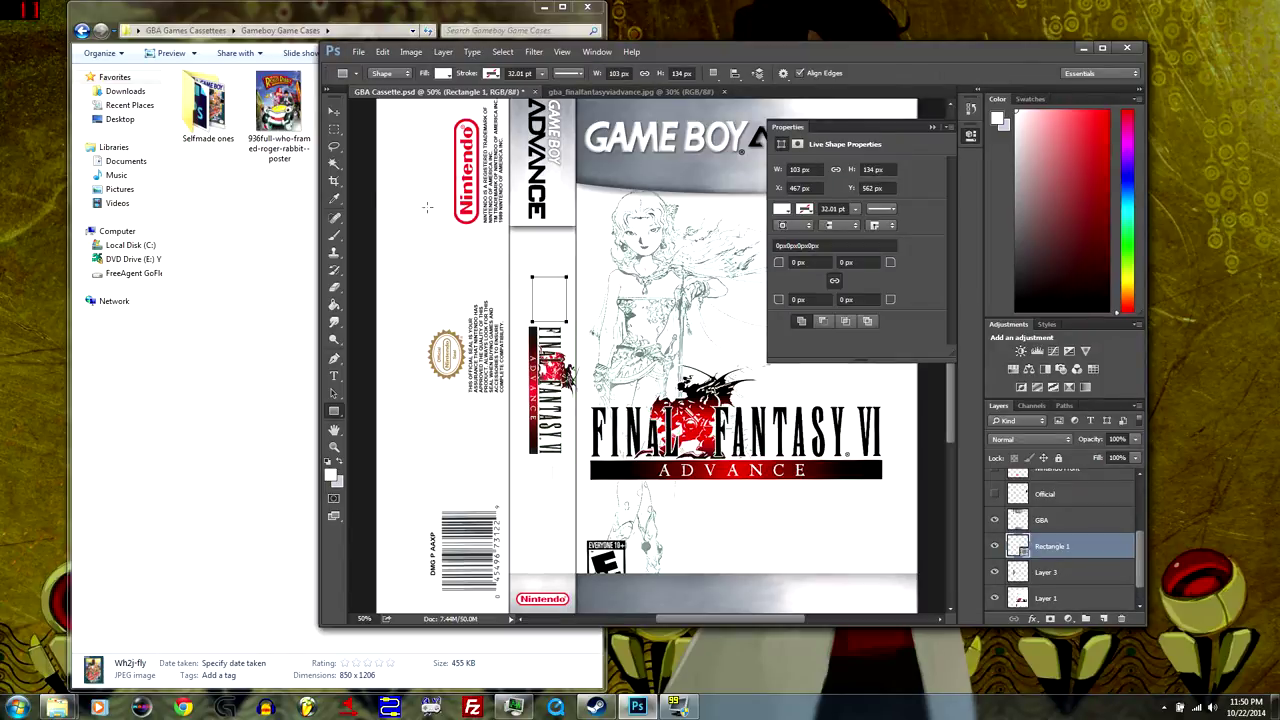
{"action": "left_click", "coordinate": [335, 128]}
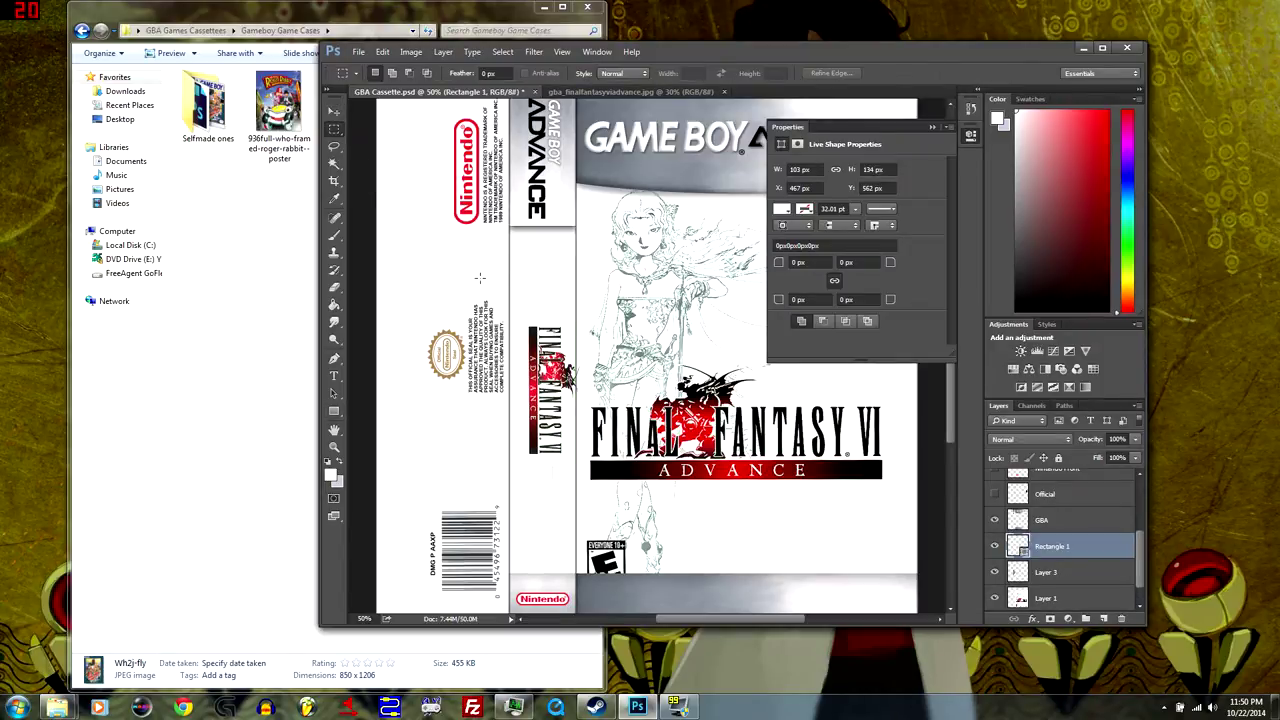
{"action": "left_click", "coordinate": [362, 618]}
{"action": "type", "text": "25"}
{"action": "key", "text": "Return"}
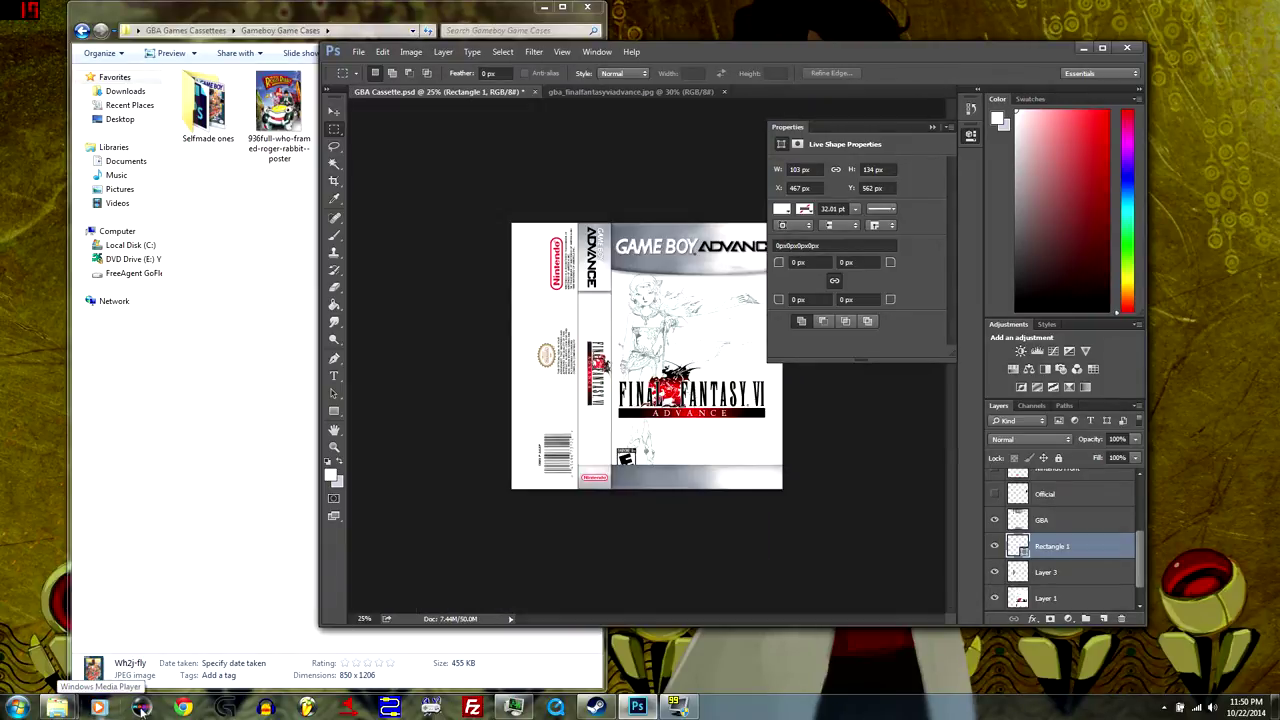
- Look at the Save As formats, keep Photoshop PSD, then cancel without saving
{"action": "left_click", "coordinate": [357, 51]}
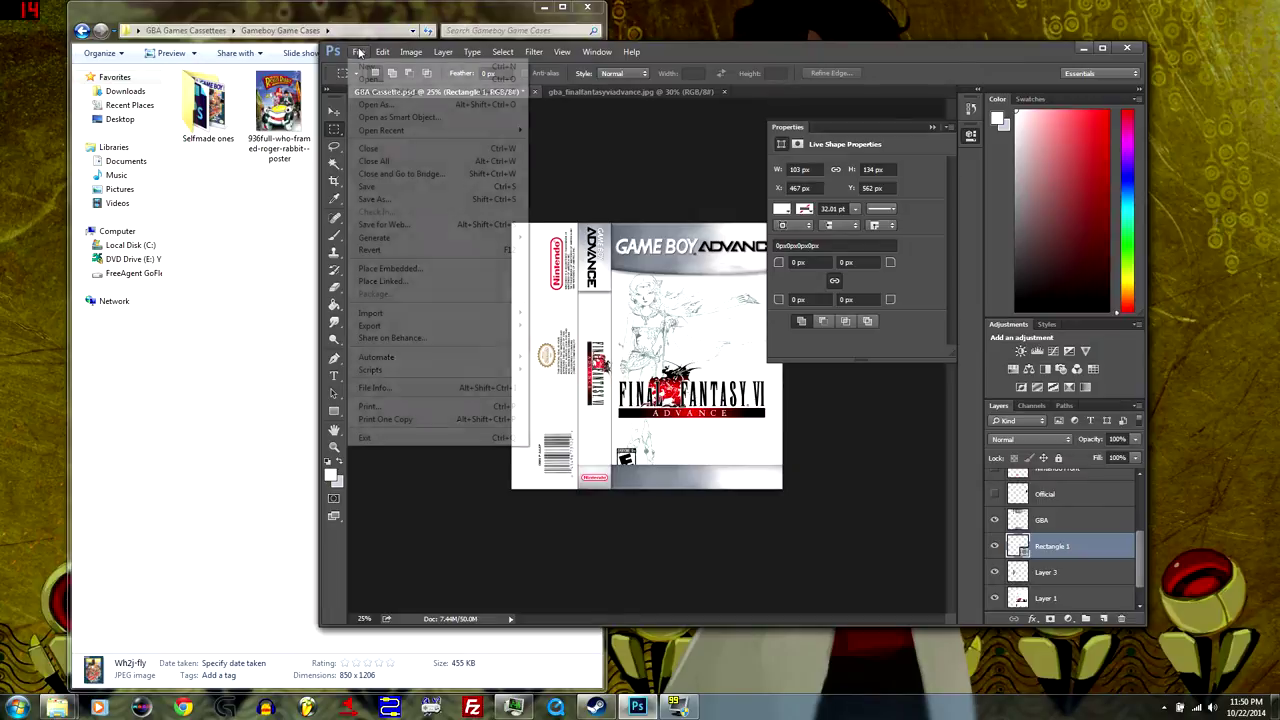
{"action": "left_click", "coordinate": [399, 205]}
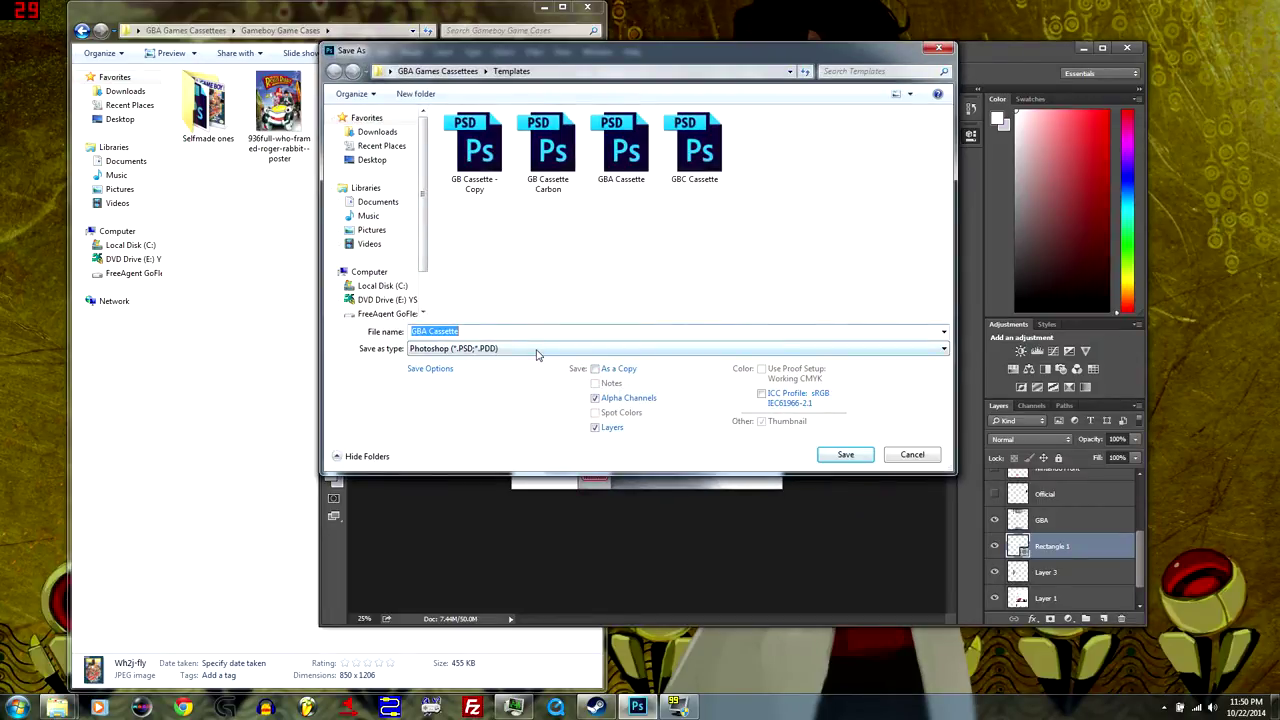
{"action": "left_click", "coordinate": [536, 349]}
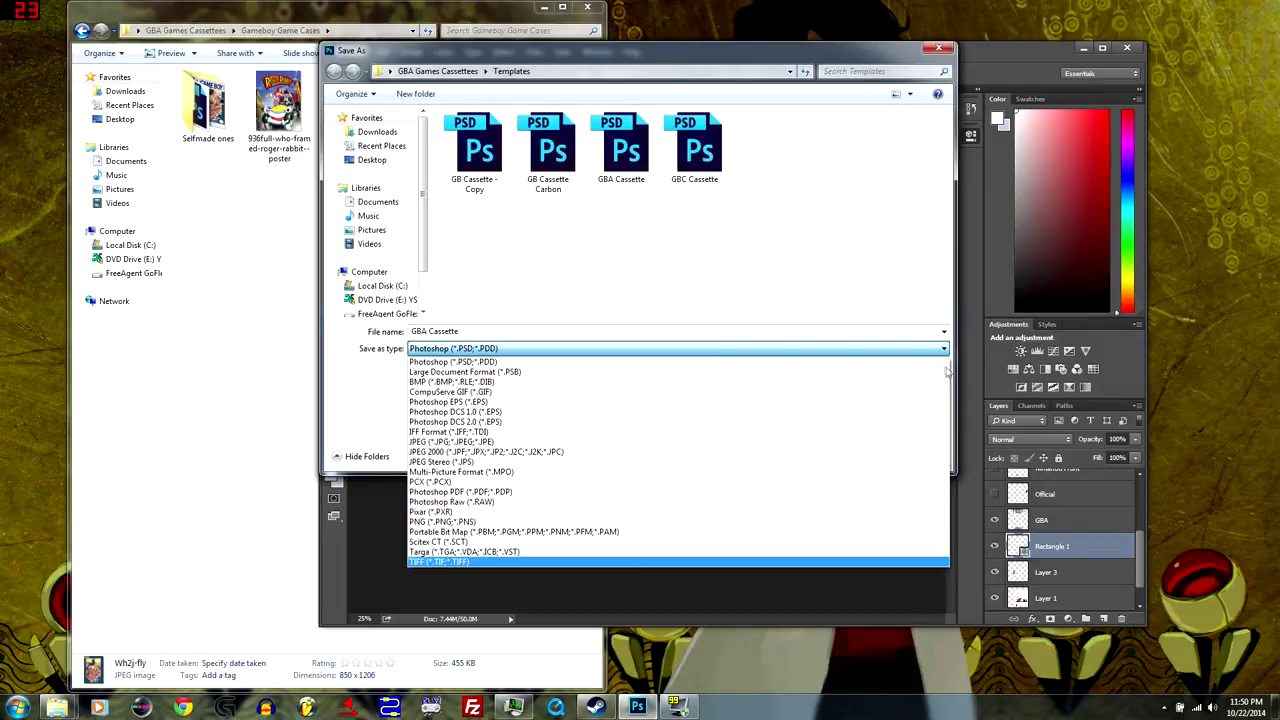
{"action": "left_click", "coordinate": [893, 300]}
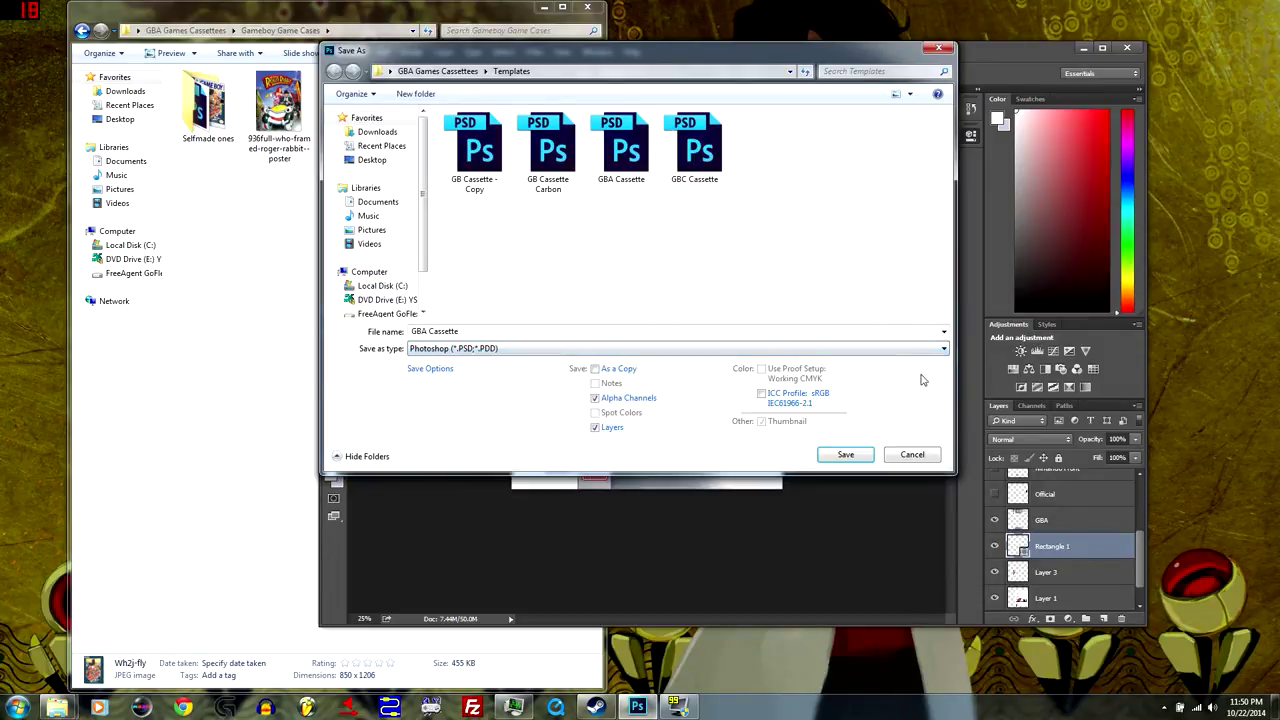
{"action": "left_click", "coordinate": [907, 454]}
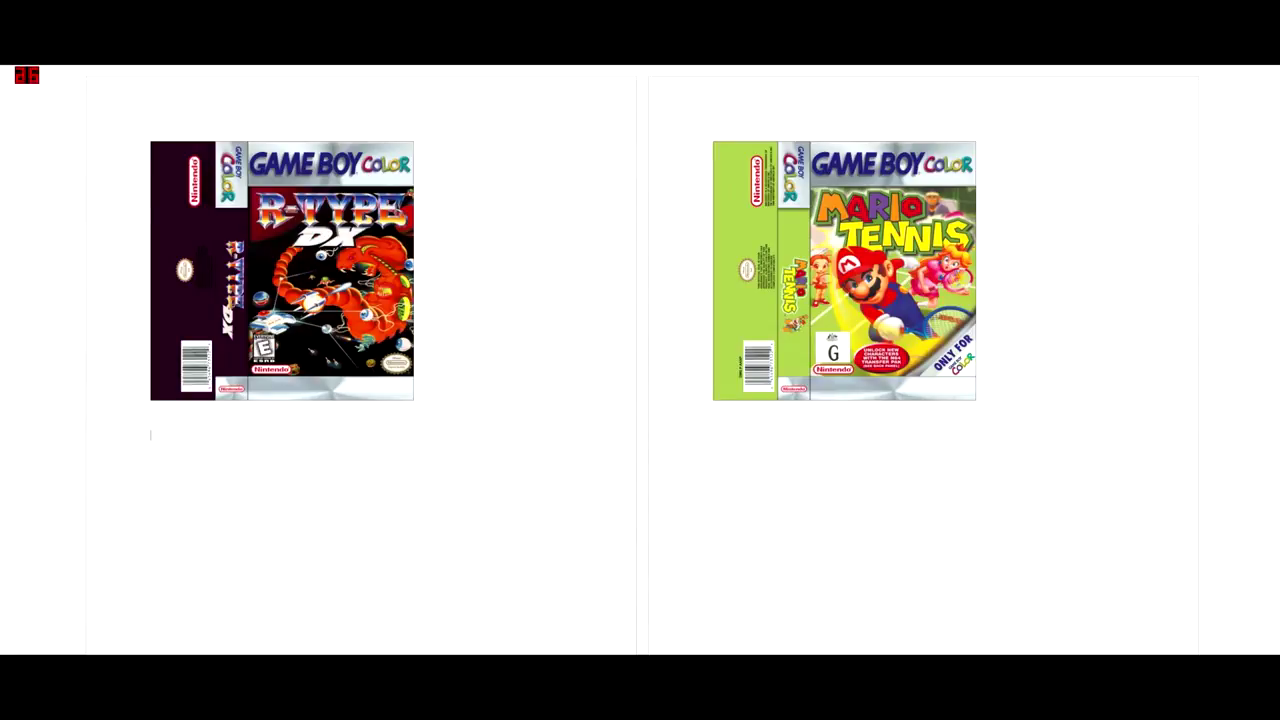
- Undo the page break and re-add the blank line so Mario Tennis follows R-Type DX
{"action": "key", "text": "ctrl+z"}
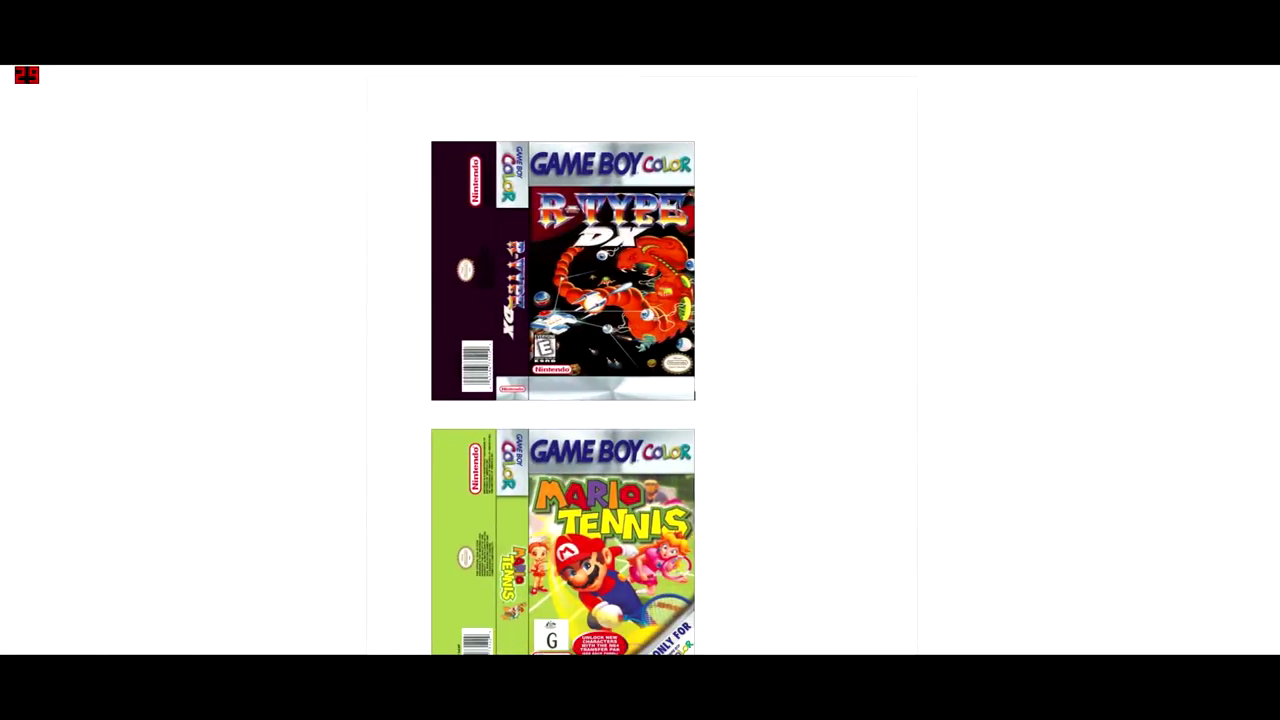
{"action": "key", "text": "Delete"}
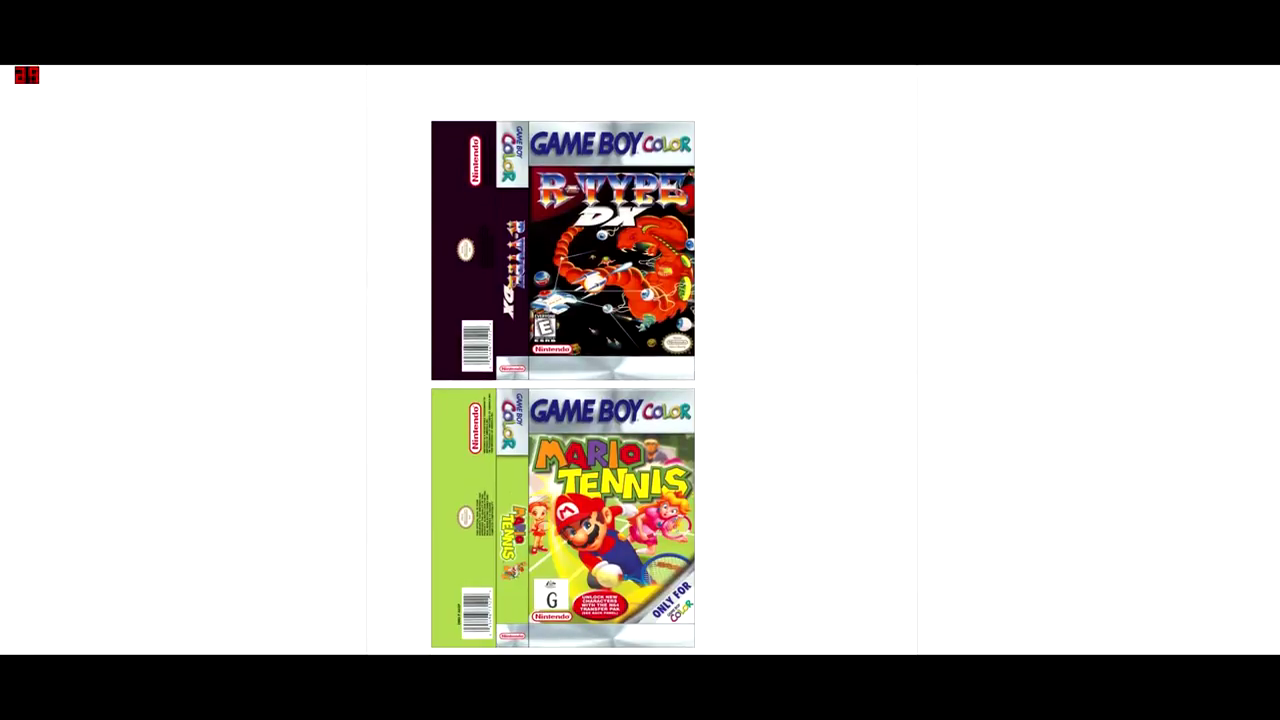
{"action": "key", "text": "Return"}
{"action": "left_click", "coordinate": [432, 395]}
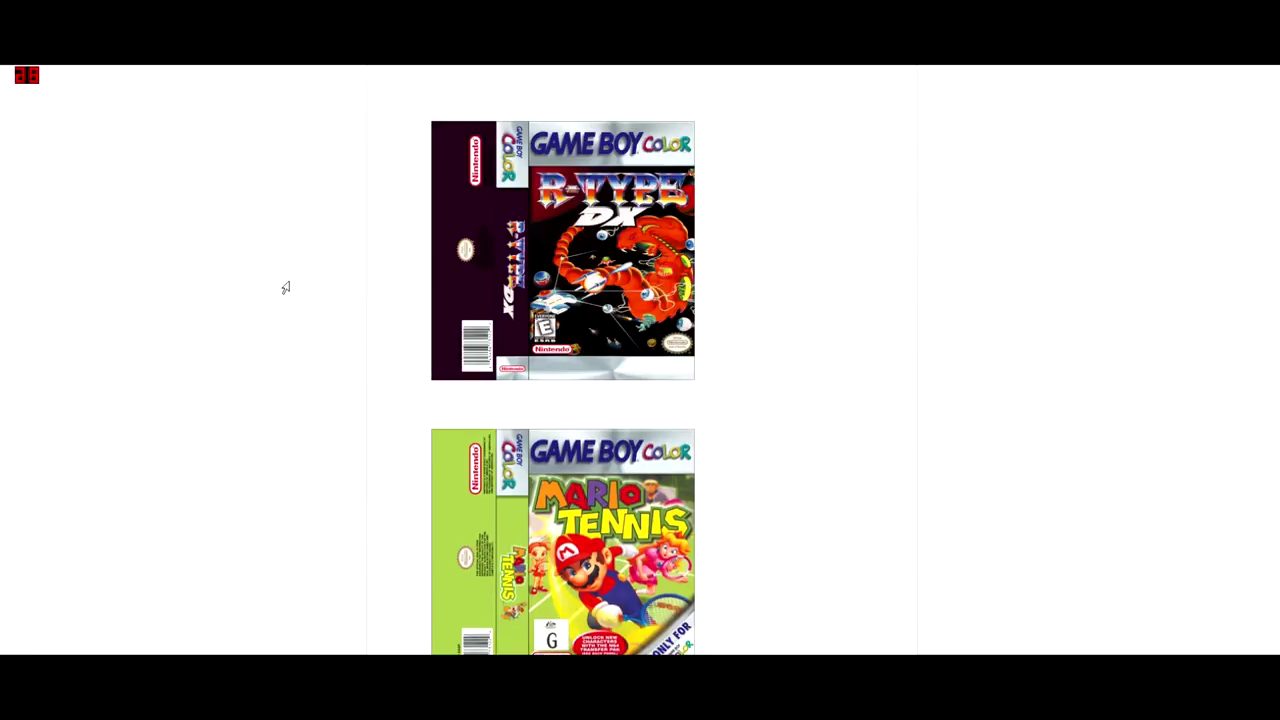
{"action": "scroll", "coordinate": [380, 337], "scroll_direction": "up", "scroll_amount": 1}
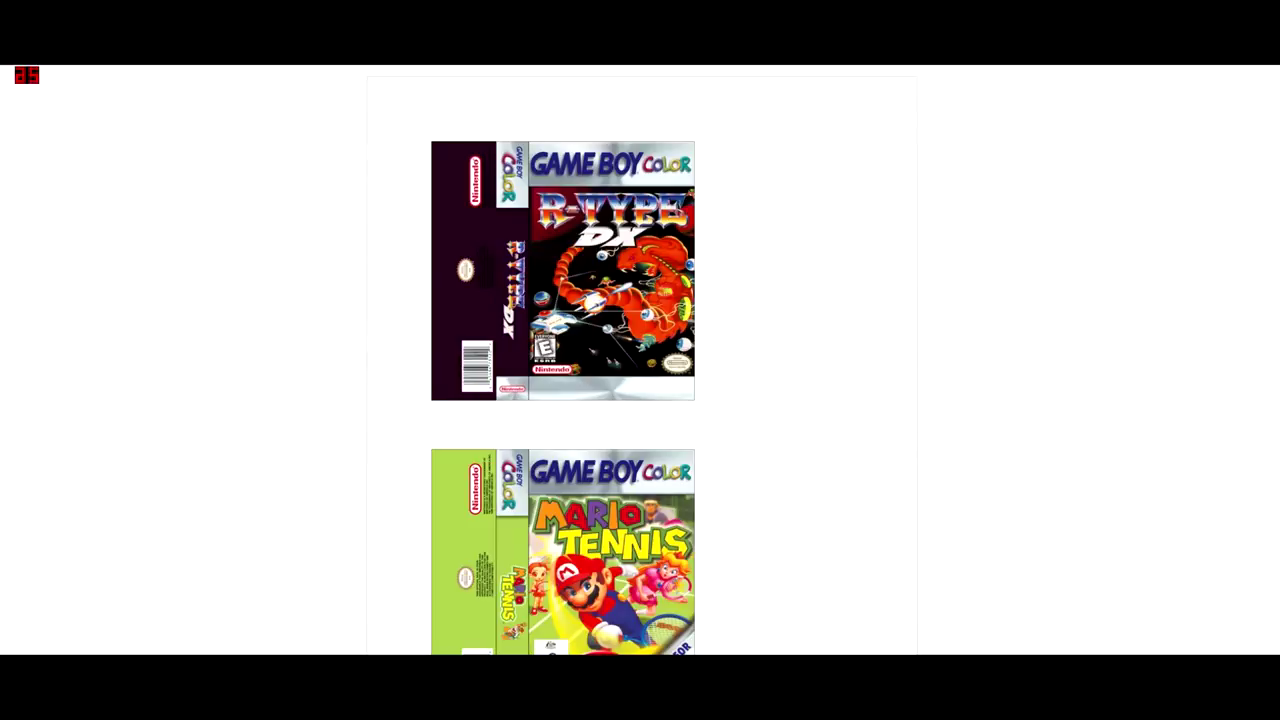